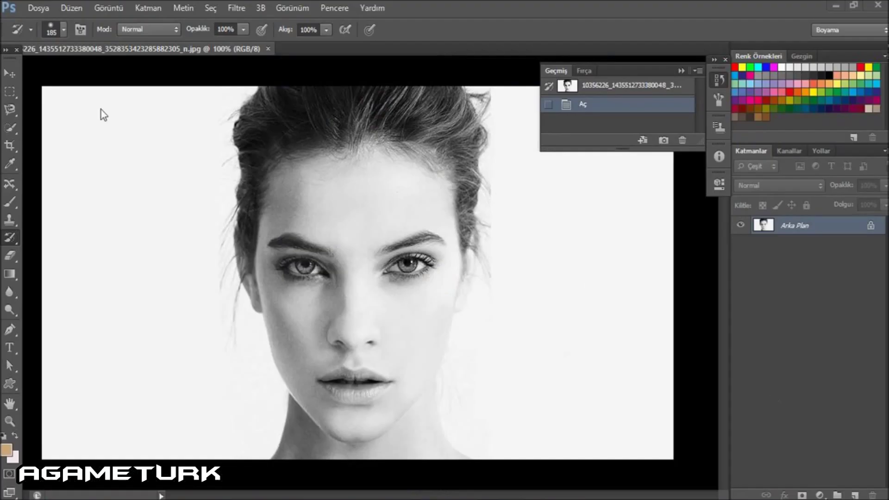
- Place the woodpack2 bark texture and stretch it over the face up to the hairline
{"action": "left_click", "coordinate": [93, 229]}
{"action": "left_click", "coordinate": [616, 88]}
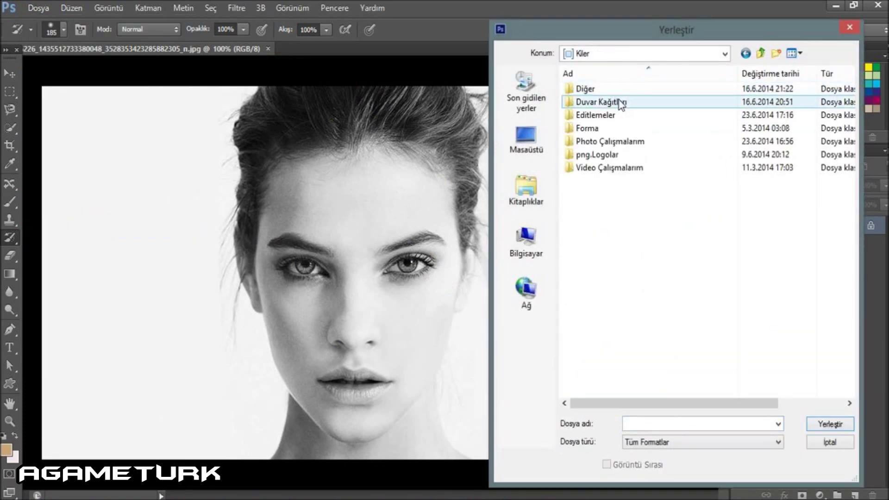
{"action": "double_click", "coordinate": [616, 89]}
{"action": "left_click_drag", "start_coordinate": [376, 213], "coordinate": [260, 110]}
{"action": "left_click_drag", "start_coordinate": [439, 364], "coordinate": [476, 463]}
{"action": "left_click_drag", "start_coordinate": [258, 284], "coordinate": [253, 284]}
{"action": "left_click_drag", "start_coordinate": [363, 103], "coordinate": [363, 141]}
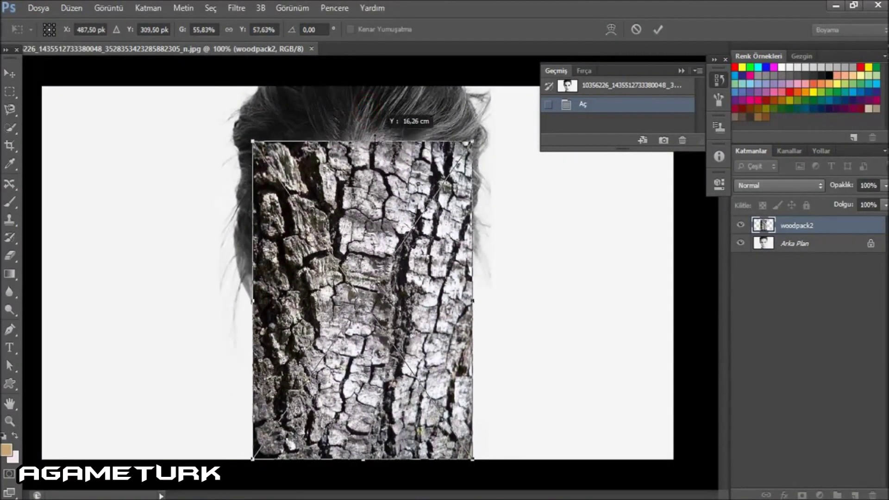
{"action": "key", "text": "Return"}
- Lower the bark layer's opacity to 16% and rasterize it
{"action": "left_click", "coordinate": [886, 185]}
{"action": "left_click_drag", "start_coordinate": [877, 203], "coordinate": [829, 204]}
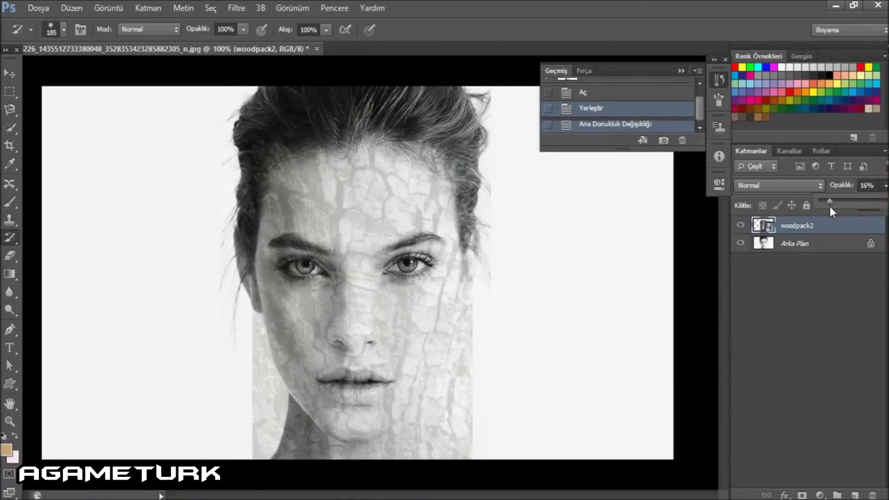
{"action": "key", "text": "e"}
{"action": "left_click", "coordinate": [417, 231]}
- Erase the bark texture's edges along the jaw and right neck with a soft 96 px eraser
{"action": "left_click", "coordinate": [416, 212]}
{"action": "right_click", "coordinate": [453, 150]}
{"action": "key", "text": "Return"}
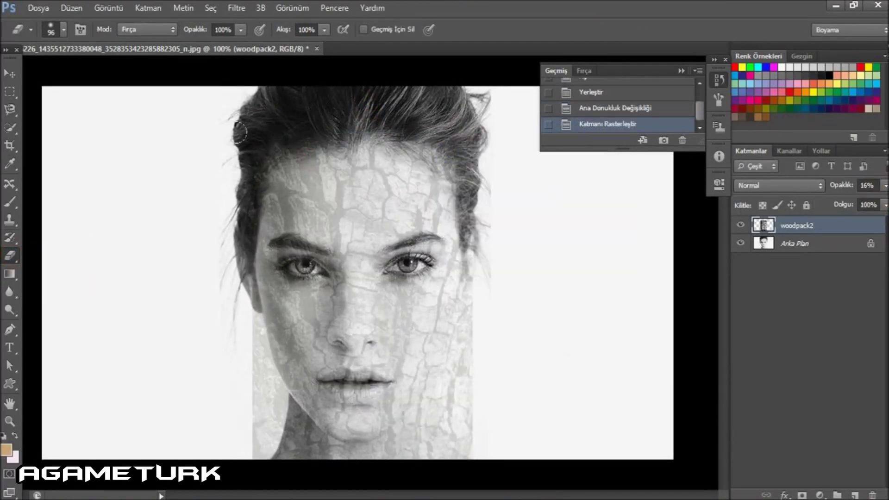
{"action": "left_click_drag", "start_coordinate": [261, 333], "coordinate": [271, 424]}
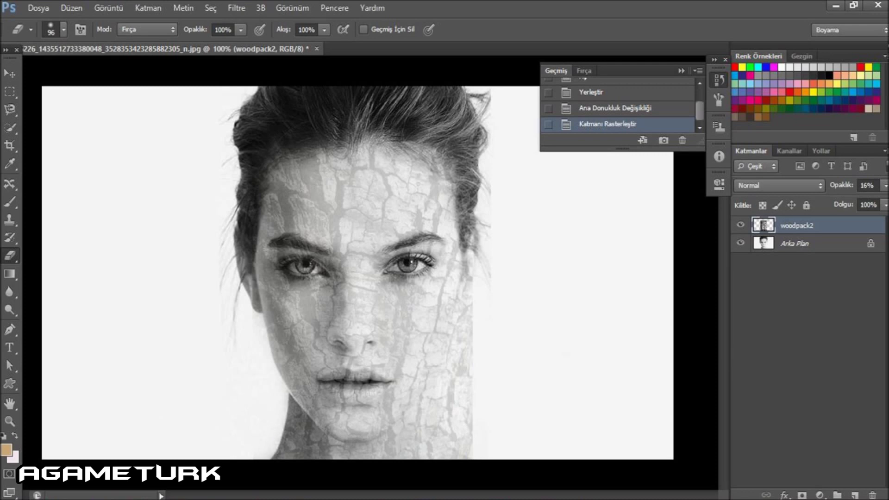
{"action": "left_click_drag", "start_coordinate": [480, 313], "coordinate": [445, 407]}
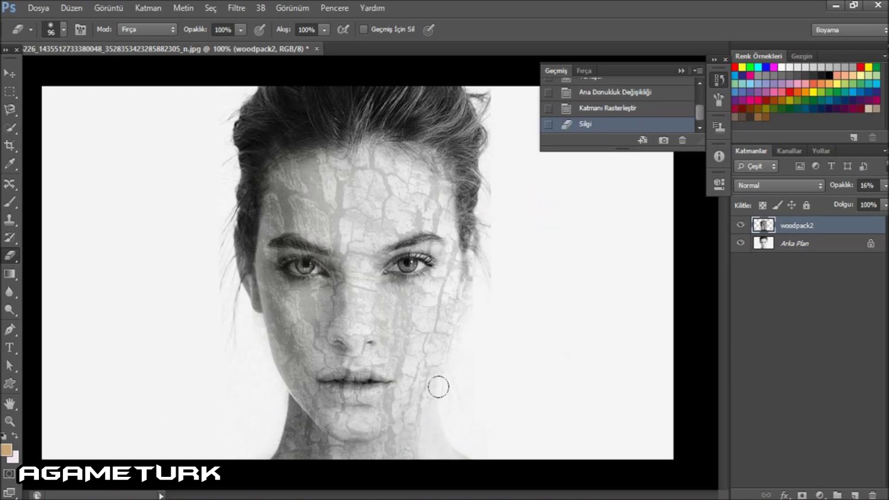
- Burn the neck darker on the underlying portrait layer, redoing the right neck stroke
{"action": "left_click", "coordinate": [476, 409]}
{"action": "left_click_drag", "start_coordinate": [10, 310], "coordinate": [51, 322]}
{"action": "left_click", "coordinate": [796, 243]}
{"action": "mouse_move", "coordinate": [370, 452]}
{"action": "left_mouse_down"}
{"action": "mouse_move", "coordinate": [419, 395]}
{"action": "mouse_move", "coordinate": [440, 343]}
{"action": "left_mouse_up"}
{"action": "key", "text": "ctrl+alt+z"}
{"action": "key", "text": "ctrl+alt+z"}
{"action": "key", "text": "ctrl+shift+z"}
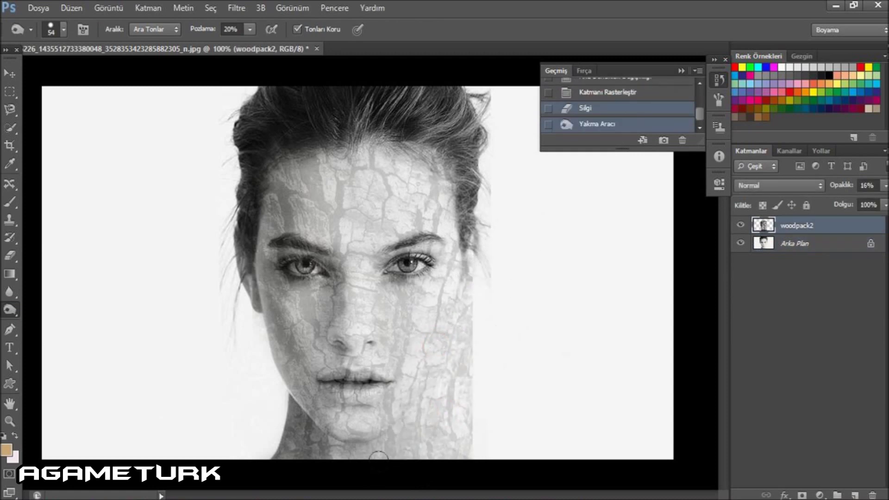
{"action": "key", "text": "ctrl+shift+z"}
{"action": "mouse_move", "coordinate": [441, 341]}
{"action": "left_mouse_down"}
{"action": "mouse_move", "coordinate": [452, 315]}
{"action": "mouse_move", "coordinate": [480, 348]}
{"action": "mouse_move", "coordinate": [457, 416]}
{"action": "left_mouse_up"}
- Erase a little more bark texture at the right jaw
{"action": "key", "text": "e"}
{"action": "left_click", "coordinate": [449, 373]}
{"action": "left_click", "coordinate": [452, 378]}
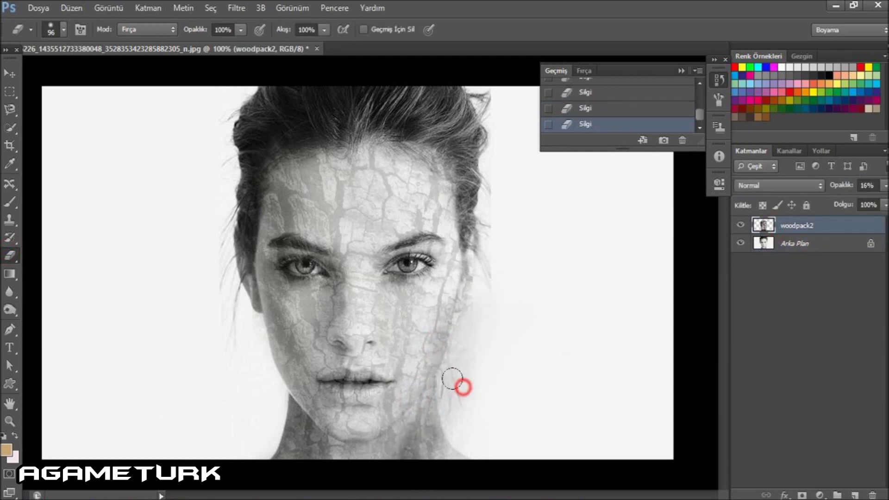
{"action": "left_click", "coordinate": [780, 185]}
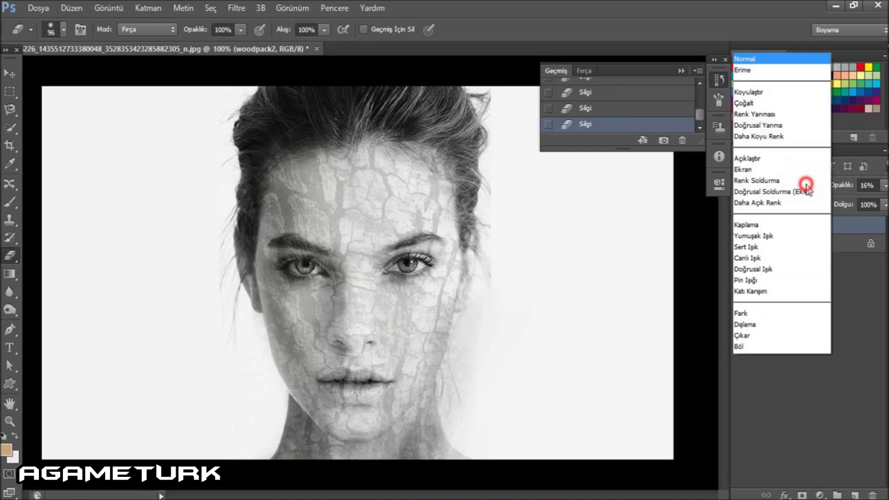
- Set the bark layer to Kaplama blend mode at 61% opacity
{"action": "left_click", "coordinate": [787, 224]}
{"action": "left_click", "coordinate": [885, 185]}
{"action": "left_click_drag", "start_coordinate": [832, 203], "coordinate": [863, 201]}
{"action": "right_click", "coordinate": [172, 297]}
{"action": "left_click_drag", "start_coordinate": [186, 312], "coordinate": [172, 312]}
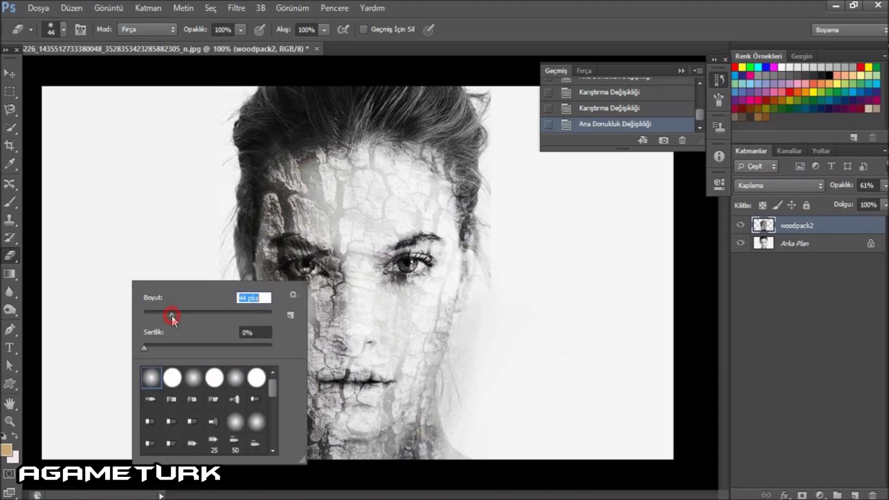
- Clear the texture around both eyes and the right eyebrow with an 11 px eraser
{"action": "scroll", "coordinate": [377, 236], "scroll_direction": "up", "scroll_amount": 3}
{"action": "left_click", "coordinate": [377, 236]}
{"action": "right_click", "coordinate": [392, 245]}
{"action": "left_click_drag", "start_coordinate": [419, 279], "coordinate": [409, 279]}
{"action": "left_click_drag", "start_coordinate": [378, 248], "coordinate": [407, 255]}
{"action": "right_click", "coordinate": [419, 192]}
{"action": "left_click_drag", "start_coordinate": [441, 225], "coordinate": [438, 227]}
{"action": "key", "text": "Return"}
{"action": "left_click_drag", "start_coordinate": [397, 199], "coordinate": [444, 206]}
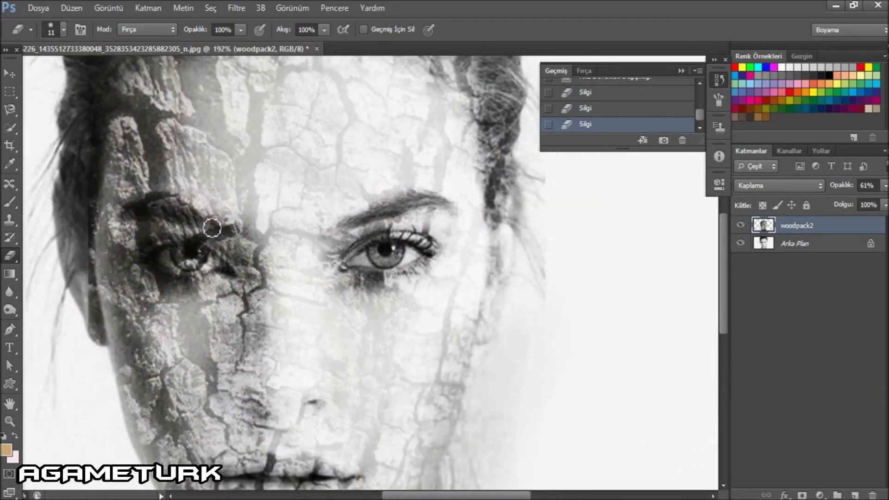
{"action": "left_click_drag", "start_coordinate": [190, 220], "coordinate": [200, 270]}
- Reveal the upper lip from under the texture with a 7 px eraser
{"action": "scroll", "coordinate": [369, 265], "scroll_direction": "down", "scroll_amount": 3}
{"action": "scroll", "coordinate": [369, 266], "scroll_direction": "down", "scroll_amount": 3}
{"action": "right_click", "coordinate": [320, 319]}
{"action": "left_click_drag", "start_coordinate": [332, 350], "coordinate": [327, 350]}
{"action": "key", "text": "Return"}
{"action": "left_click_drag", "start_coordinate": [300, 316], "coordinate": [226, 330]}
- Adjust the erase history, then clear texture from the left cheek with a 46 px brush
{"action": "scroll", "coordinate": [535, 255], "scroll_direction": "down", "scroll_amount": 3}
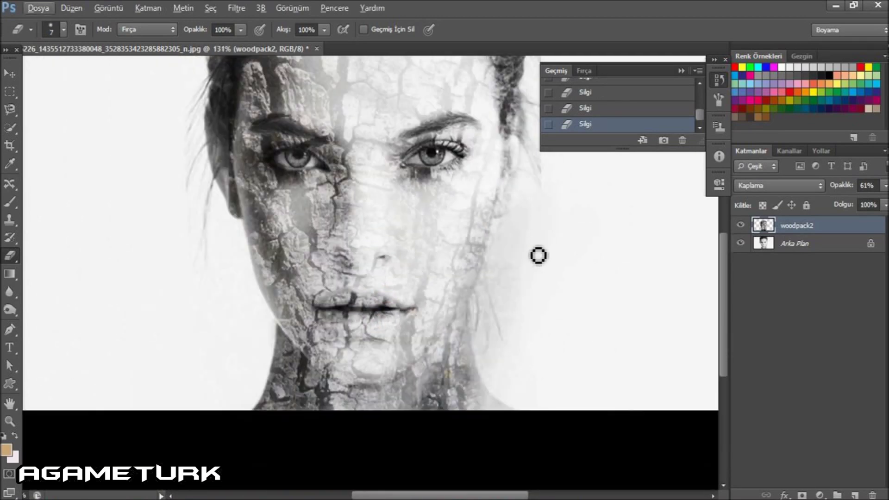
{"action": "left_click", "coordinate": [596, 96]}
{"action": "key", "text": "ctrl+shift+z"}
{"action": "key", "text": "ctrl+shift+z"}
{"action": "scroll", "coordinate": [418, 343], "scroll_direction": "down", "scroll_amount": 1}
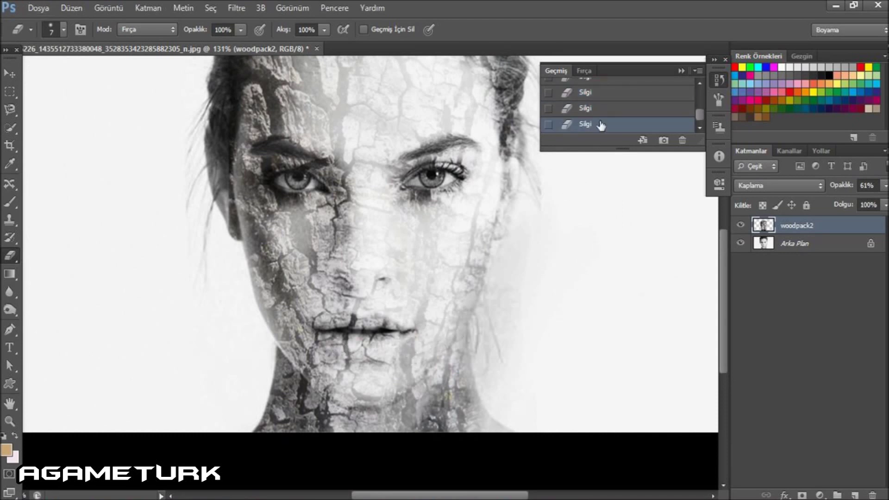
{"action": "key", "text": "ctrl+alt+z"}
{"action": "right_click", "coordinate": [341, 176]}
{"action": "mouse_move", "coordinate": [356, 213]}
{"action": "left_mouse_down"}
{"action": "mouse_move", "coordinate": [393, 212]}
{"action": "mouse_move", "coordinate": [372, 212]}
{"action": "left_mouse_up"}
{"action": "key", "text": "Return"}
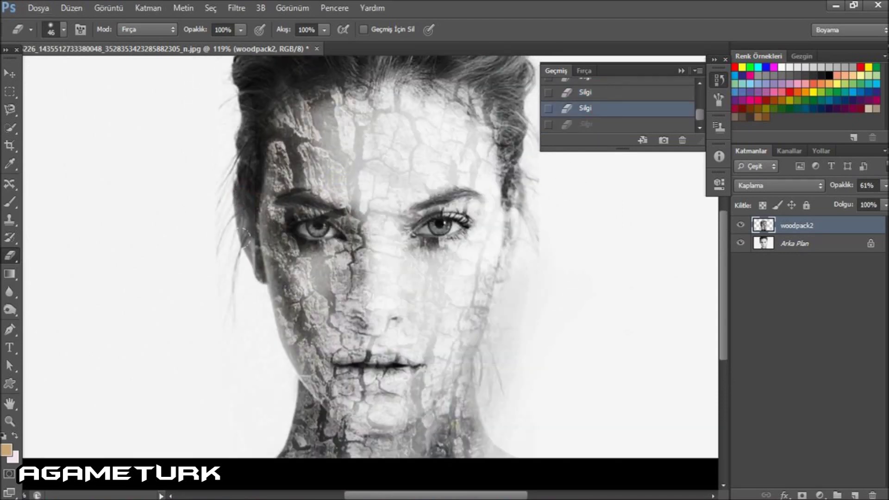
{"action": "left_click_drag", "start_coordinate": [259, 234], "coordinate": [260, 278]}
- Darken areas of the textured face with a 22 px Burn brush
{"action": "scroll", "coordinate": [238, 200], "scroll_direction": "down", "scroll_amount": 1}
{"action": "right_click", "coordinate": [10, 310]}
{"action": "left_click", "coordinate": [65, 321]}
{"action": "left_click_drag", "start_coordinate": [324, 296], "coordinate": [296, 300]}
{"action": "right_click", "coordinate": [315, 306]}
{"action": "left_click_drag", "start_coordinate": [354, 336], "coordinate": [345, 335]}
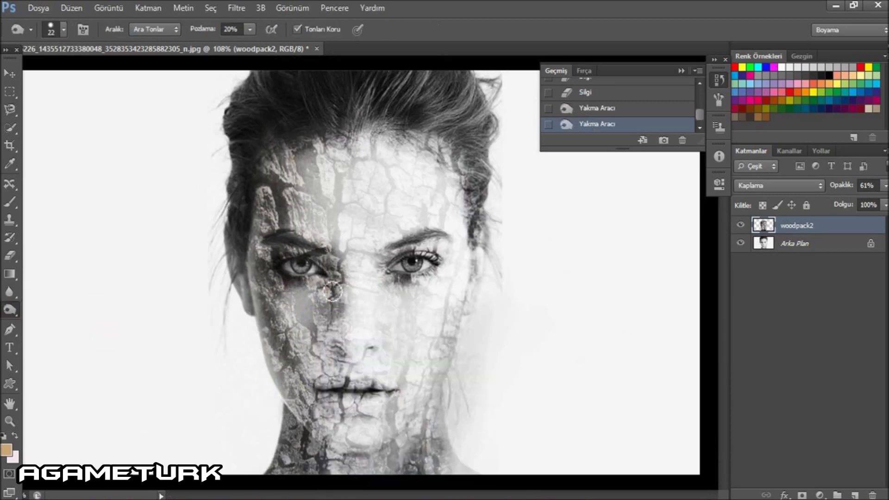
- Burn the Arka Plan photo's cheeks, under-eye, forehead, chin and jaw darker, then choose File > Place
{"action": "left_click", "coordinate": [828, 241]}
{"action": "left_click_drag", "start_coordinate": [267, 290], "coordinate": [324, 366]}
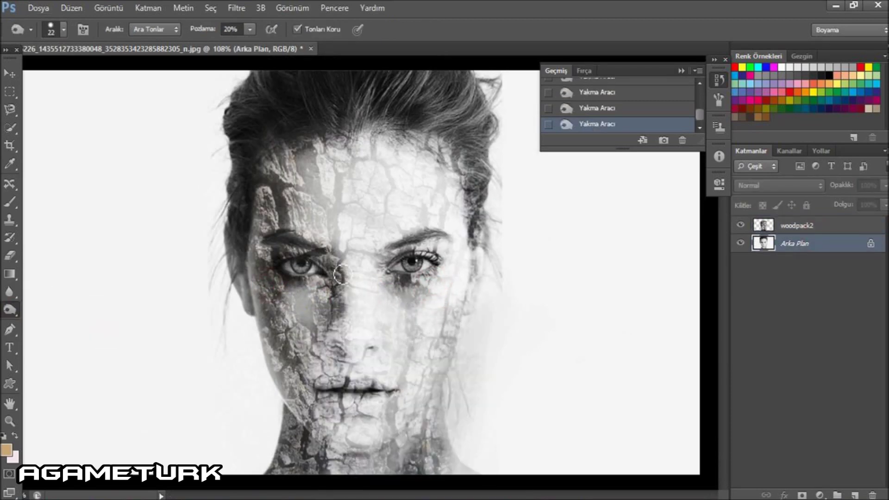
{"action": "left_click_drag", "start_coordinate": [334, 259], "coordinate": [324, 343]}
{"action": "left_click_drag", "start_coordinate": [301, 288], "coordinate": [442, 290]}
{"action": "left_click_drag", "start_coordinate": [416, 383], "coordinate": [407, 399]}
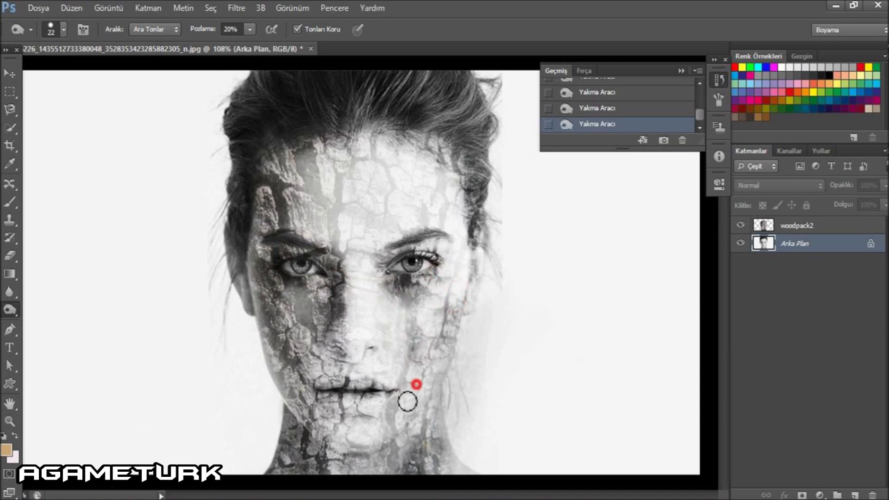
{"action": "mouse_move", "coordinate": [422, 138]}
{"action": "left_mouse_down"}
{"action": "mouse_move", "coordinate": [278, 204]}
{"action": "mouse_move", "coordinate": [297, 407]}
{"action": "left_mouse_up"}
{"action": "mouse_move", "coordinate": [324, 440]}
{"action": "left_mouse_down"}
{"action": "mouse_move", "coordinate": [287, 397]}
{"action": "mouse_move", "coordinate": [297, 305]}
{"action": "mouse_move", "coordinate": [320, 406]}
{"action": "left_mouse_up"}
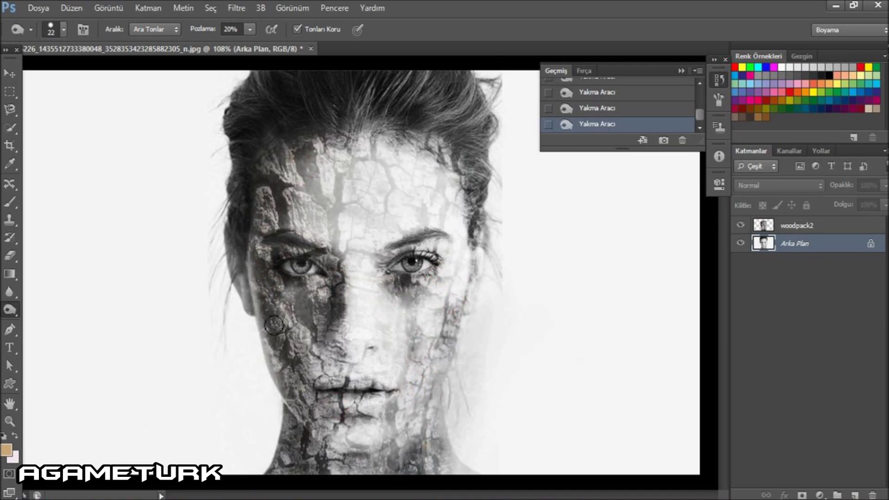
{"action": "left_click", "coordinate": [38, 10]}
{"action": "left_click", "coordinate": [65, 233]}
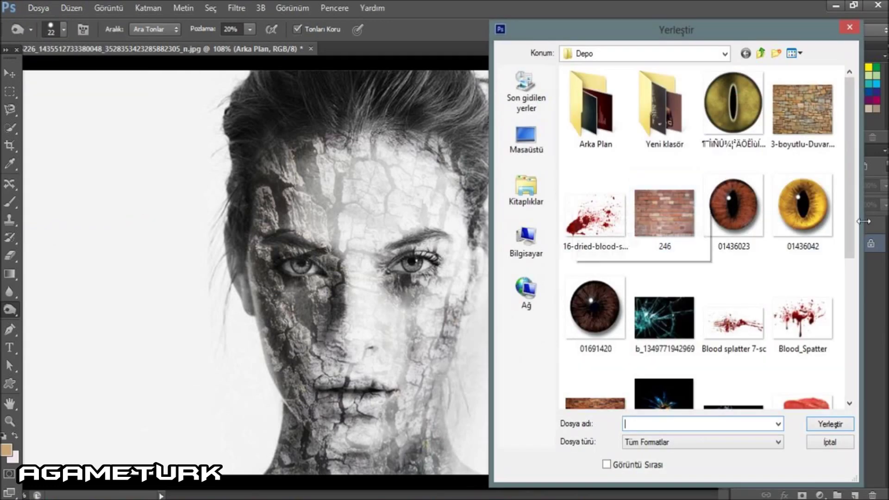
- Place the yellow cat eye image, rasterize it and magic-erase its white background
{"action": "double_click", "coordinate": [802, 197]}
{"action": "left_click", "coordinate": [658, 29]}
{"action": "key", "text": "shift+e"}
{"action": "left_click", "coordinate": [297, 200]}
{"action": "left_click", "coordinate": [415, 263]}
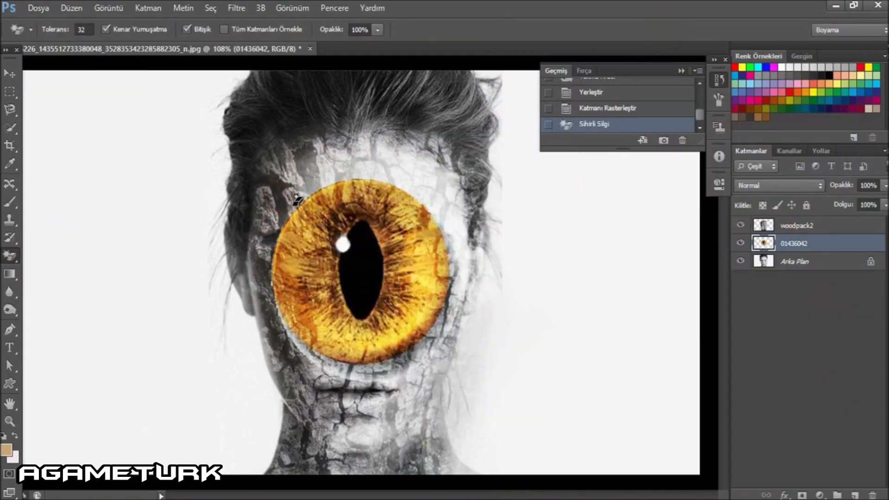
{"action": "key", "text": "ctrl+t"}
{"action": "left_click_drag", "start_coordinate": [382, 347], "coordinate": [286, 158]}
{"action": "key", "text": "Return"}
{"action": "left_click", "coordinate": [360, 108]}
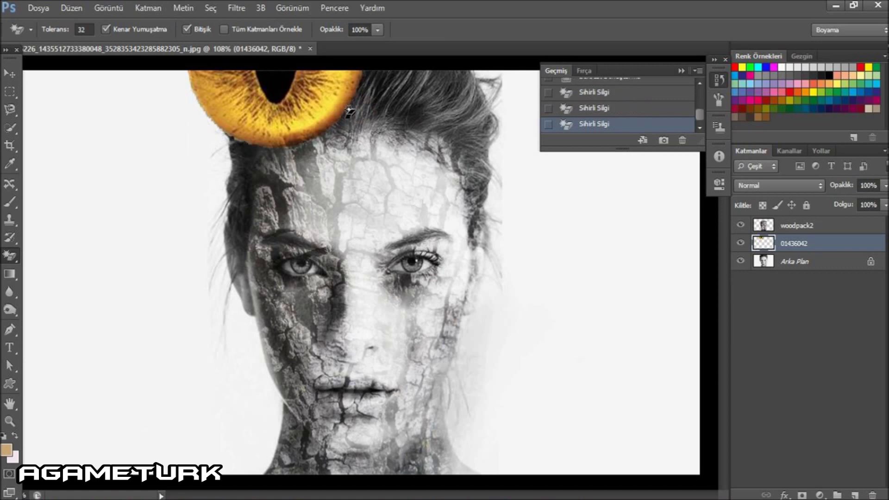
- Shrink the cat eye to eye size and move it onto the right eye
{"action": "key", "text": "ctrl+t"}
{"action": "left_click_drag", "start_coordinate": [336, 246], "coordinate": [435, 357]}
{"action": "scroll", "coordinate": [411, 326], "scroll_direction": "up", "scroll_amount": 3}
{"action": "mouse_move", "coordinate": [487, 463]}
{"action": "left_mouse_down"}
{"action": "mouse_move", "coordinate": [416, 333]}
{"action": "mouse_move", "coordinate": [433, 280]}
{"action": "mouse_move", "coordinate": [460, 280]}
{"action": "left_mouse_up"}
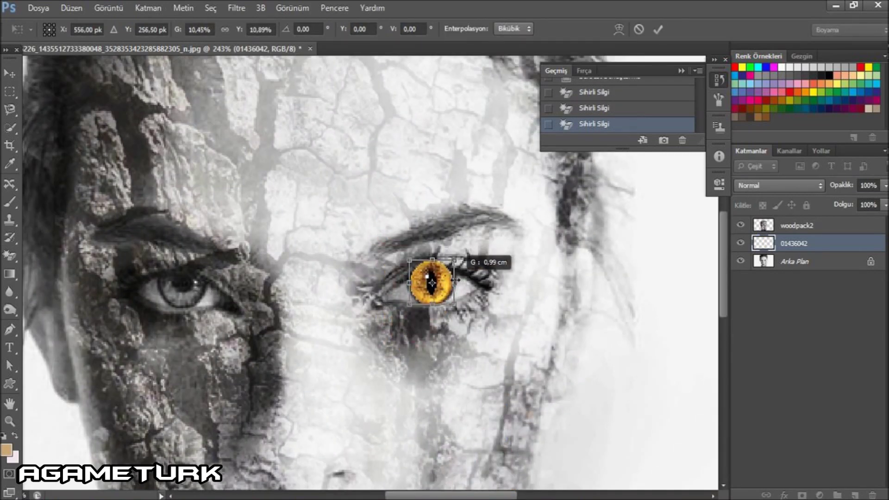
{"action": "key", "text": "Return"}
- Erase stray pixels around the yellow iris with a 15 px brush
{"action": "key", "text": "shift+e"}
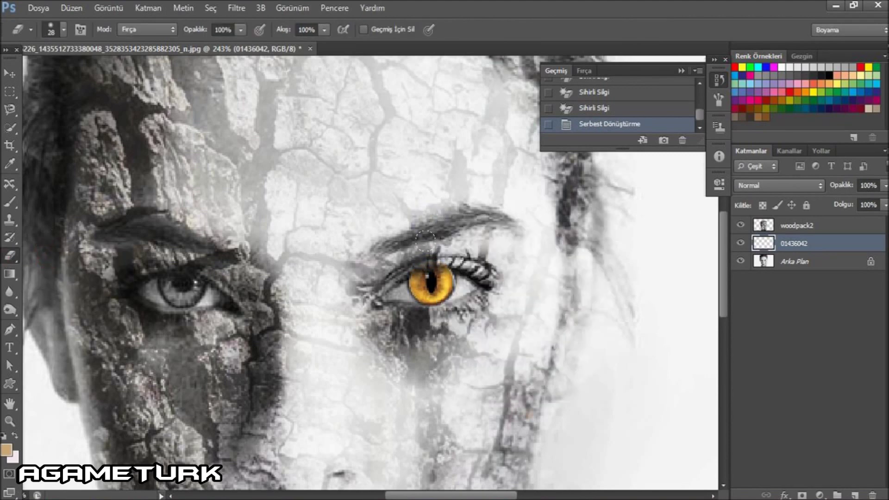
{"action": "left_click", "coordinate": [403, 243]}
{"action": "right_click", "coordinate": [470, 252]}
{"action": "key", "text": "Escape"}
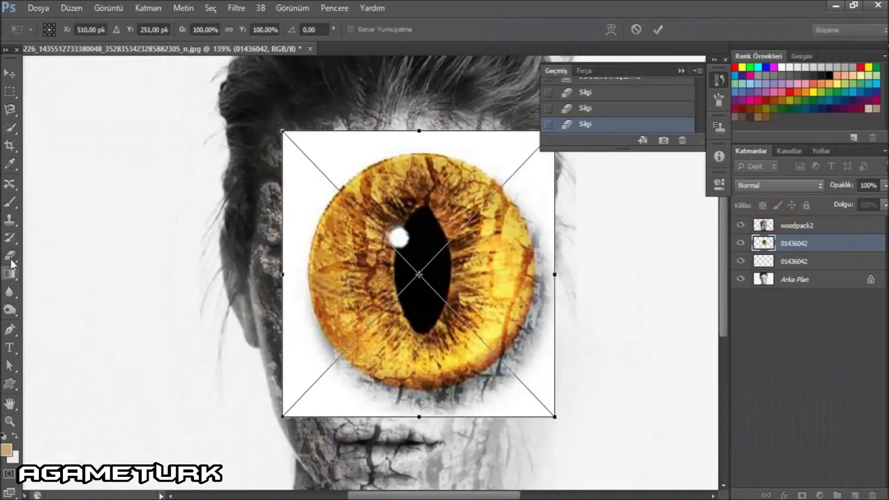
{"action": "right_click", "coordinate": [10, 254]}
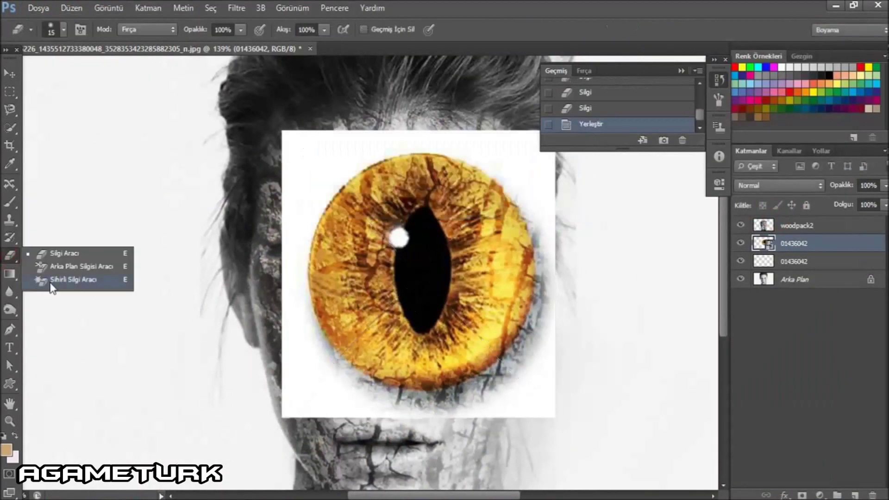
- Magic-erase the white square around the second cat eye
{"action": "left_click", "coordinate": [73, 280]}
{"action": "left_click", "coordinate": [301, 149]}
{"action": "left_click", "coordinate": [352, 366]}
{"action": "left_click", "coordinate": [417, 398]}
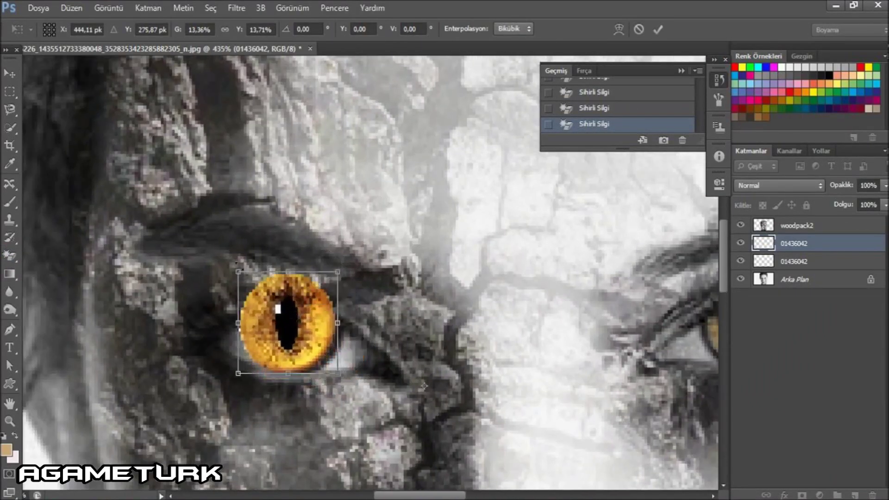
- Fit the second cat eye over the left eye and erase its edges
{"action": "left_click_drag", "start_coordinate": [238, 272], "coordinate": [255, 295]}
{"action": "left_click_drag", "start_coordinate": [293, 324], "coordinate": [293, 327]}
{"action": "key", "text": "Return"}
{"action": "left_click", "coordinate": [9, 255]}
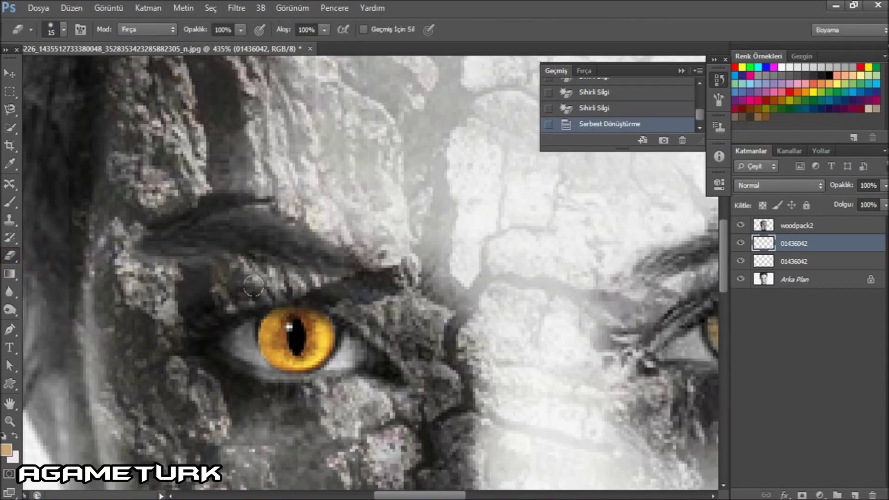
{"action": "mouse_move", "coordinate": [324, 352]}
{"action": "left_mouse_down"}
{"action": "mouse_move", "coordinate": [268, 352]}
{"action": "mouse_move", "coordinate": [324, 324]}
{"action": "left_mouse_up"}
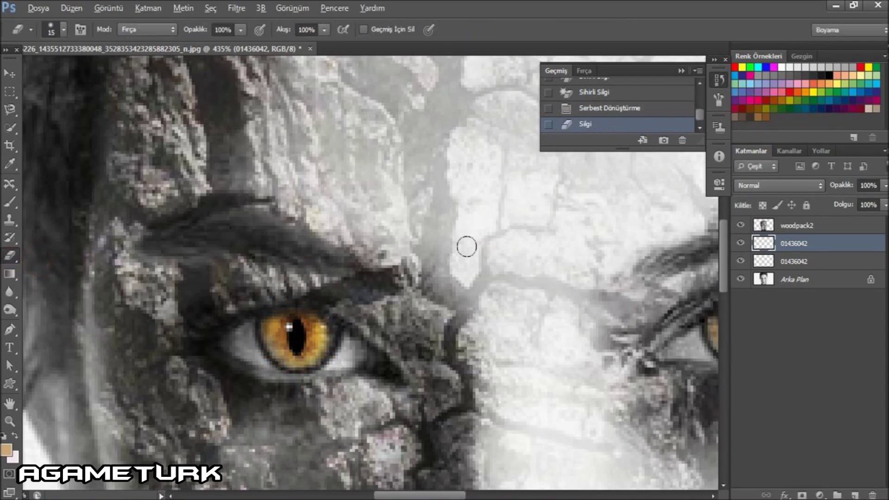
{"action": "scroll", "coordinate": [478, 257], "scroll_direction": "down", "scroll_amount": 5}
- Rotate the left cat eye to match the face angle
{"action": "key", "text": "ctrl+t"}
{"action": "mouse_move", "coordinate": [440, 243]}
{"action": "left_mouse_down"}
{"action": "mouse_move", "coordinate": [458, 238]}
{"action": "mouse_move", "coordinate": [445, 241]}
{"action": "left_mouse_up"}
{"action": "key", "text": "Return"}
{"action": "key", "text": "ctrl+t"}
{"action": "key", "text": "Return"}
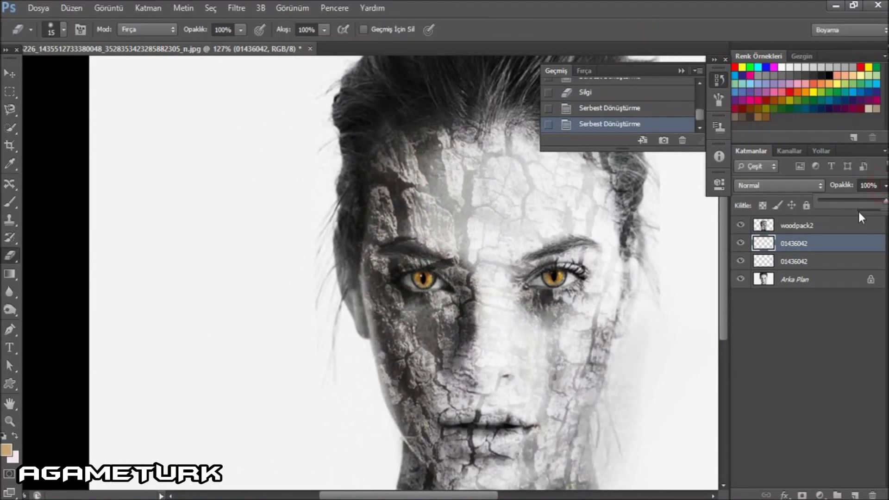
{"action": "scroll", "coordinate": [645, 262], "scroll_direction": "down", "scroll_amount": 1}
{"action": "left_click", "coordinate": [38, 8]}
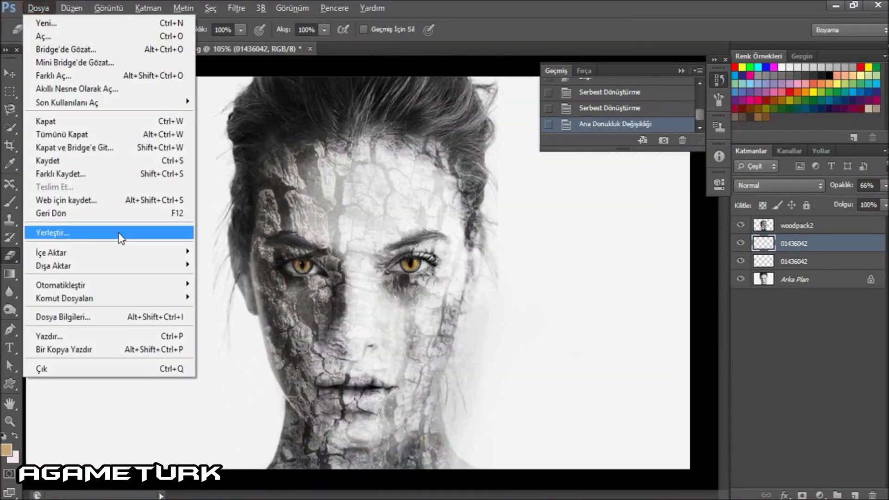
- Place the Blood_Spatter image, rasterize it and magic-erase its white background
{"action": "left_click", "coordinate": [119, 235]}
{"action": "scroll", "coordinate": [784, 236], "scroll_direction": "up", "scroll_amount": 3}
{"action": "left_click", "coordinate": [797, 199]}
{"action": "left_click", "coordinate": [830, 424]}
{"action": "key", "text": "shift+e"}
{"action": "left_click", "coordinate": [389, 201]}
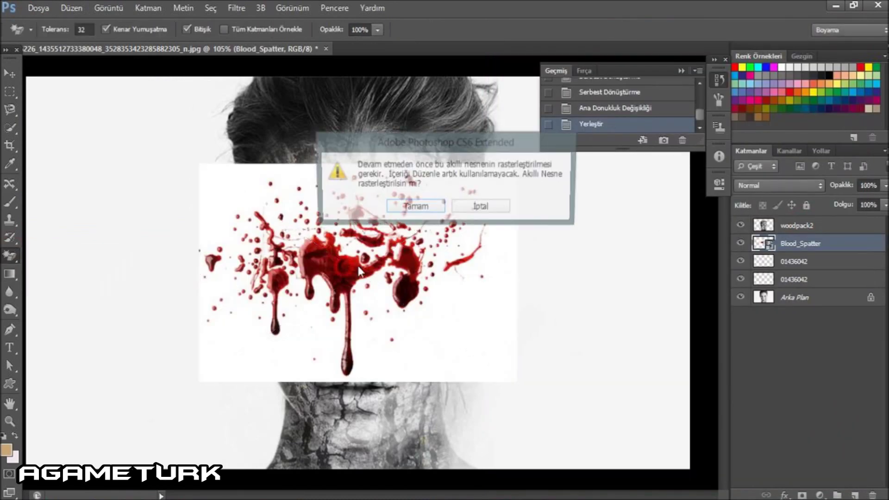
{"action": "left_click", "coordinate": [415, 207]}
{"action": "left_click", "coordinate": [404, 334]}
- Move the blood splatter up and erase its leftover white
{"action": "key", "text": "ctrl+t"}
{"action": "left_click_drag", "start_coordinate": [374, 282], "coordinate": [350, 139]}
{"action": "key", "text": "Return"}
{"action": "left_click", "coordinate": [390, 109]}
{"action": "left_click", "coordinate": [390, 109]}
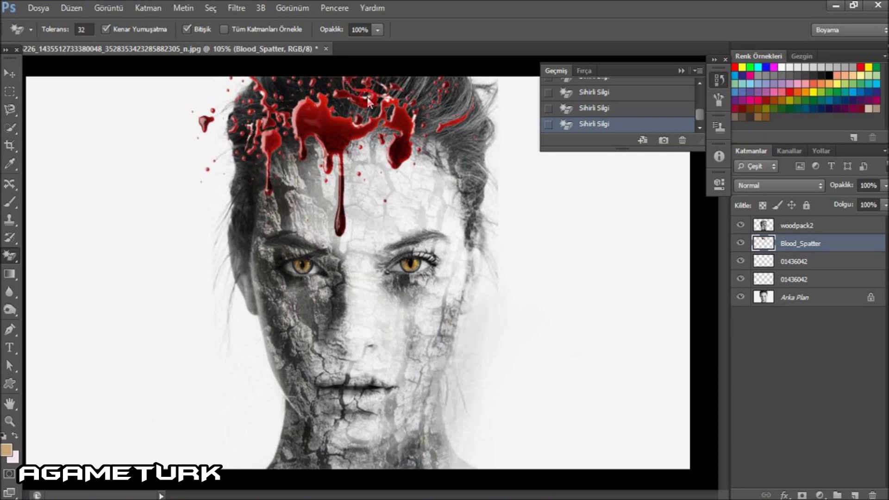
- Shrink the splatter onto the mouth and erase excess blood around the lips
{"action": "key", "text": "ctrl+t"}
{"action": "left_click_drag", "start_coordinate": [195, 51], "coordinate": [437, 338]}
{"action": "mouse_move", "coordinate": [485, 402]}
{"action": "left_mouse_down"}
{"action": "mouse_move", "coordinate": [355, 412]}
{"action": "mouse_move", "coordinate": [356, 447]}
{"action": "left_mouse_up"}
{"action": "key", "text": "Return"}
{"action": "key", "text": "shift+e"}
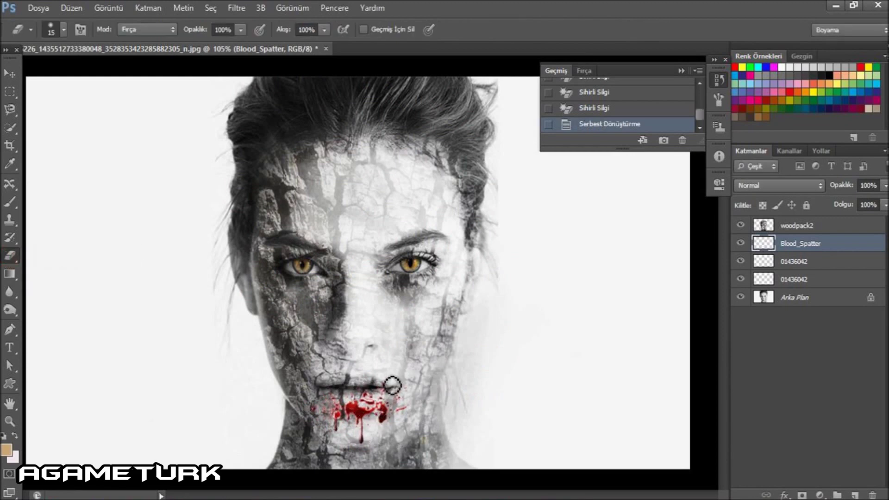
{"action": "left_click", "coordinate": [382, 400]}
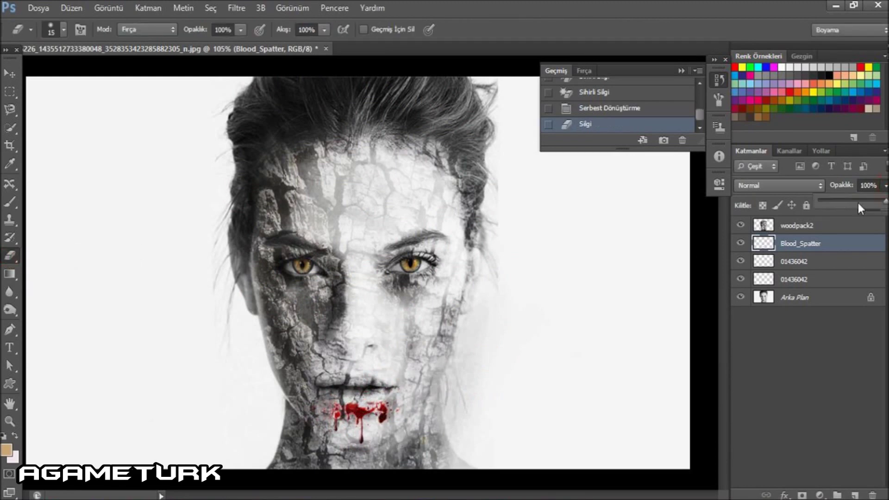
- Set the blood layer's opacity to 75%
{"action": "left_click", "coordinate": [779, 186]}
{"action": "left_click", "coordinate": [782, 7]}
{"action": "left_click", "coordinate": [885, 185]}
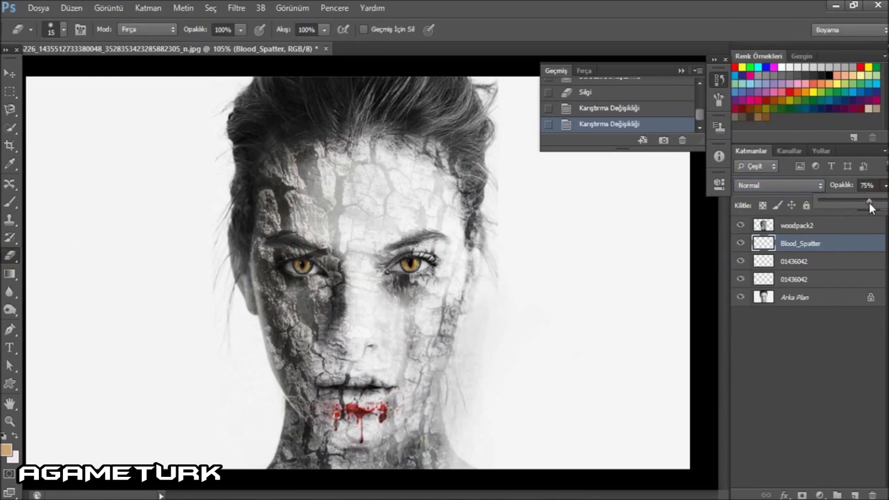
{"action": "key", "text": "ctrl+t"}
{"action": "left_click_drag", "start_coordinate": [366, 417], "coordinate": [372, 412]}
- Confirm the opacity change, then place the churrasco meat image and rasterize it
{"action": "key", "text": "Return"}
{"action": "left_click", "coordinate": [38, 8]}
{"action": "left_click", "coordinate": [69, 241]}
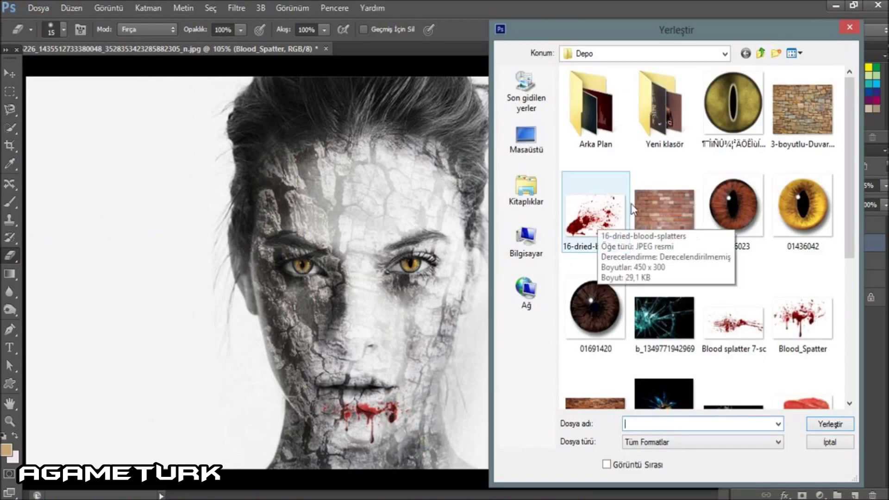
{"action": "scroll", "coordinate": [616, 209], "scroll_direction": "down", "scroll_amount": 5}
{"action": "double_click", "coordinate": [804, 153]}
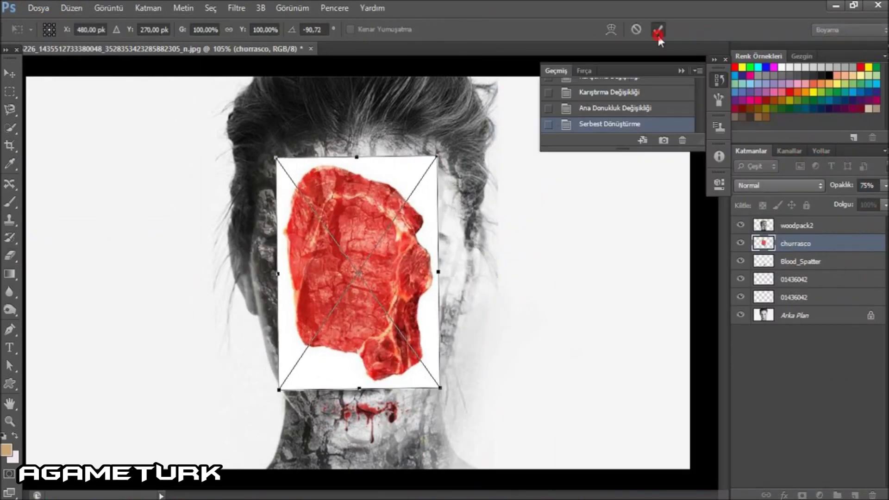
{"action": "left_click", "coordinate": [658, 29]}
{"action": "left_click", "coordinate": [60, 277]}
- Magic-erase the meat's white background and stretch it tall over the face's left half
{"action": "left_click", "coordinate": [287, 365]}
{"action": "key", "text": "ctrl+t"}
{"action": "left_click_drag", "start_coordinate": [360, 389], "coordinate": [376, 488]}
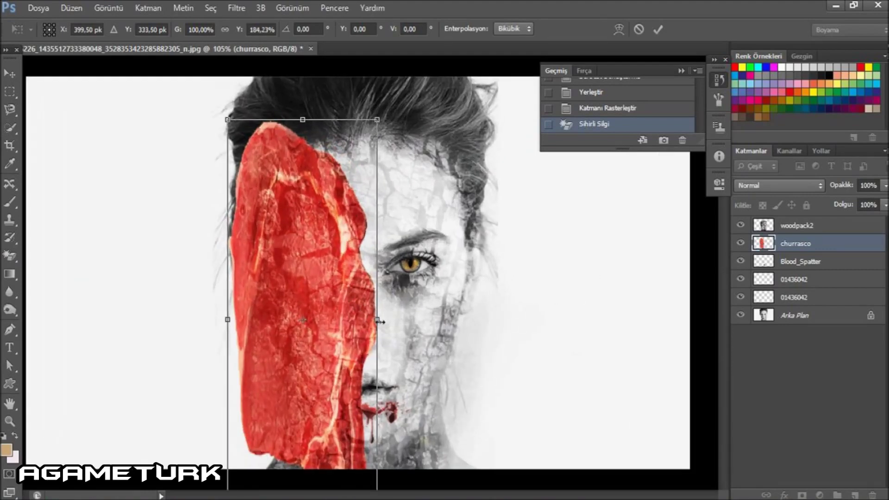
{"action": "left_click", "coordinate": [658, 29]}
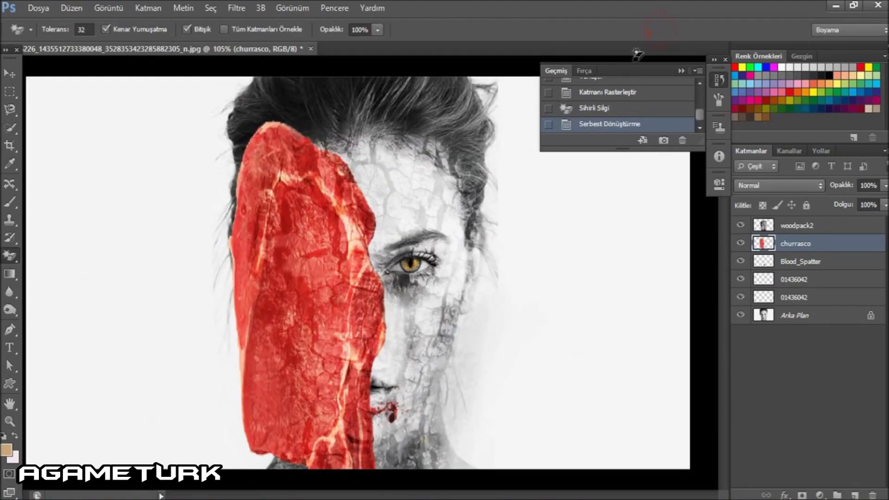
- Add a Hide All mask to the churrasco layer and ready a white Brush
{"action": "left_click", "coordinate": [148, 7]}
{"action": "left_click", "coordinate": [366, 115]}
{"action": "key", "text": "b"}
{"action": "right_click", "coordinate": [338, 211]}
{"action": "double_click", "coordinate": [428, 192]}
- With an 11 px brush, paint a red meat streak down the forehead crack
{"action": "type", "text": "11 piks"}
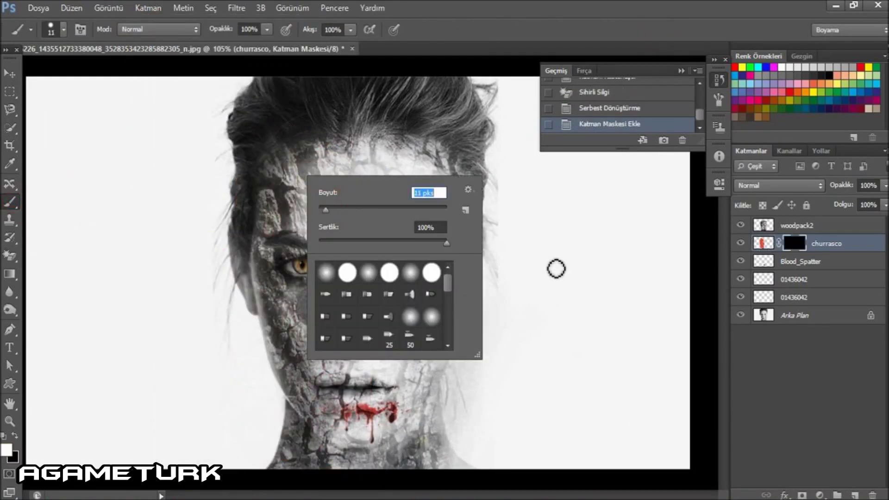
{"action": "key", "text": "Return"}
{"action": "key", "text": "ctrl+plus"}
{"action": "left_click_drag", "start_coordinate": [299, 197], "coordinate": [331, 211]}
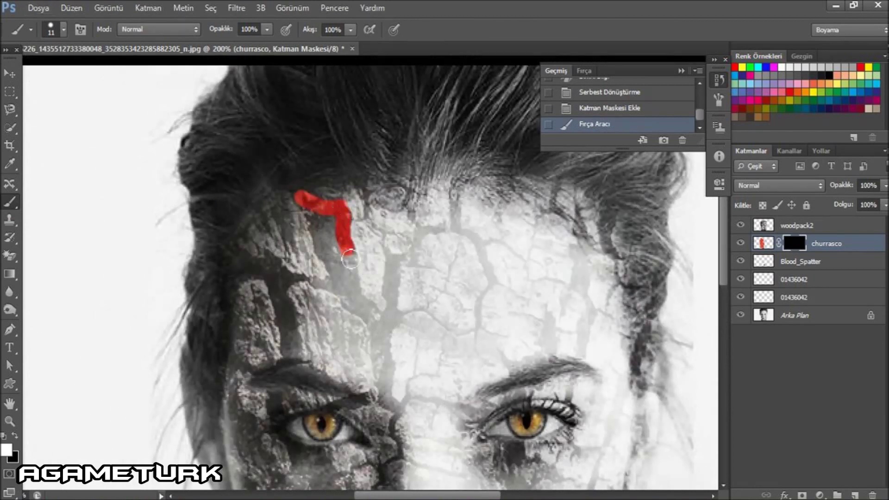
{"action": "left_click_drag", "start_coordinate": [350, 259], "coordinate": [316, 214]}
{"action": "left_click_drag", "start_coordinate": [366, 318], "coordinate": [389, 398]}
- Shrink the brush and paint a thinner red streak extending down the face
{"action": "right_click", "coordinate": [389, 257]}
{"action": "left_click_drag", "start_coordinate": [429, 297], "coordinate": [424, 297]}
{"action": "key", "text": "Return"}
{"action": "mouse_move", "coordinate": [391, 263]}
{"action": "left_mouse_down"}
{"action": "mouse_move", "coordinate": [394, 282]}
{"action": "mouse_move", "coordinate": [393, 261]}
{"action": "left_mouse_up"}
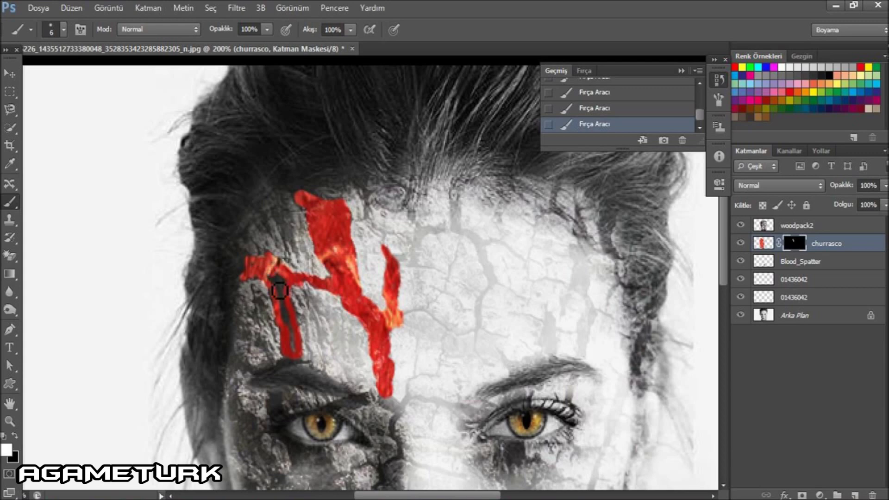
{"action": "scroll", "coordinate": [398, 209], "scroll_direction": "down", "scroll_amount": 5}
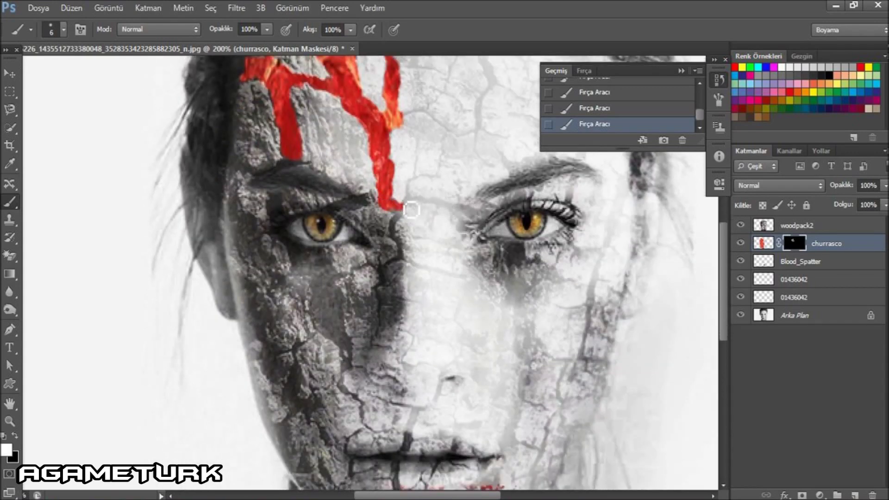
{"action": "left_click_drag", "start_coordinate": [380, 285], "coordinate": [378, 305]}
- Paint a red patch and streak down the left cheek
{"action": "right_click", "coordinate": [377, 306]}
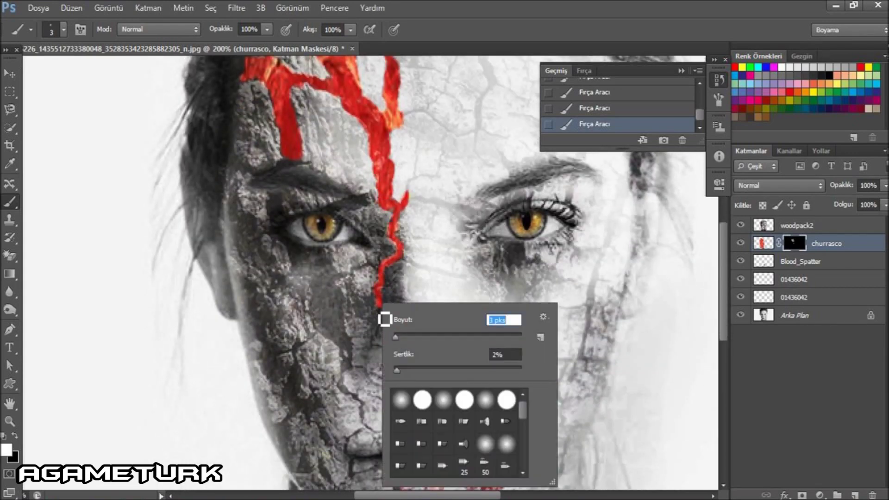
{"action": "left_click", "coordinate": [384, 319]}
{"action": "right_click", "coordinate": [315, 254]}
{"action": "left_click", "coordinate": [303, 269]}
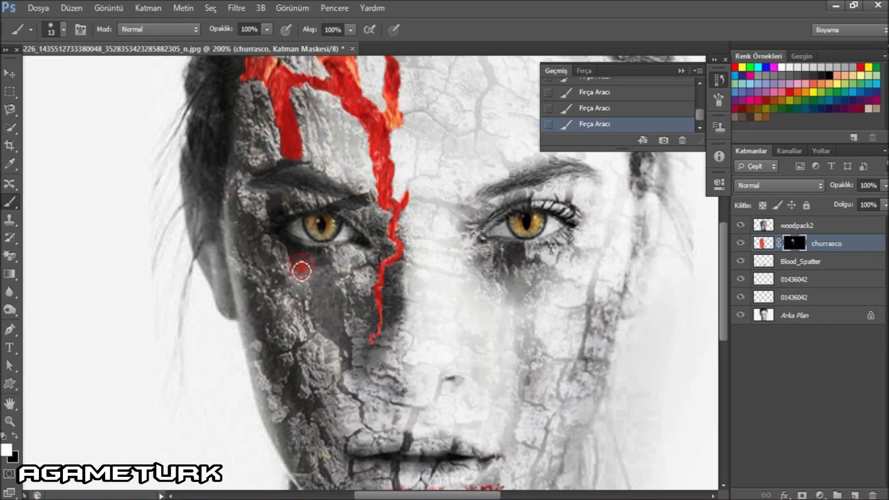
{"action": "scroll", "coordinate": [299, 295], "scroll_direction": "down", "scroll_amount": 3}
{"action": "mouse_move", "coordinate": [230, 160]}
{"action": "left_mouse_down"}
{"action": "mouse_move", "coordinate": [238, 191]}
{"action": "mouse_move", "coordinate": [265, 227]}
{"action": "left_mouse_up"}
{"action": "left_click_drag", "start_coordinate": [247, 260], "coordinate": [274, 324]}
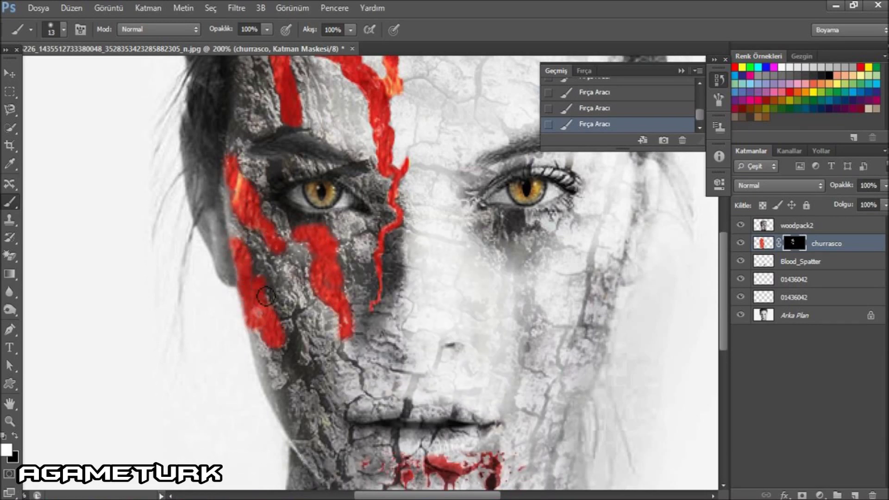
- Scroll over the painted face to review the red streaks
{"action": "scroll", "coordinate": [310, 308], "scroll_direction": "down", "scroll_amount": 5}
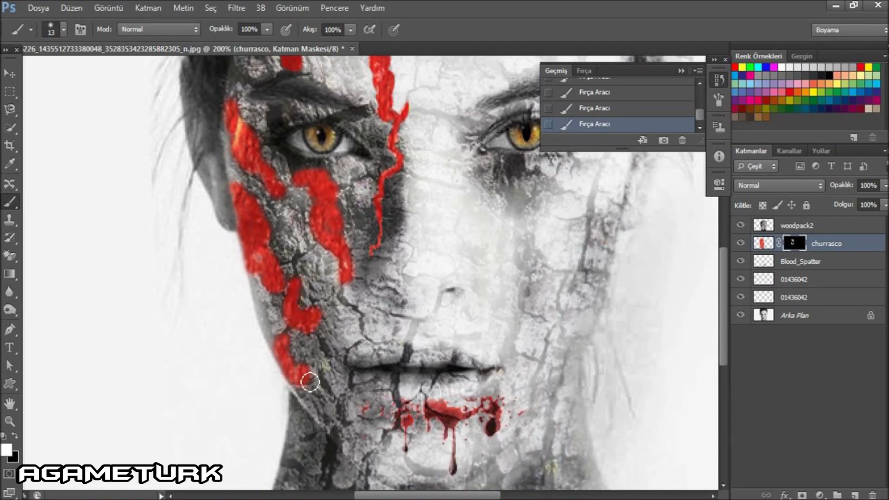
{"action": "scroll", "coordinate": [392, 300], "scroll_direction": "down", "scroll_amount": 5}
{"action": "scroll", "coordinate": [429, 264], "scroll_direction": "up", "scroll_amount": 10}
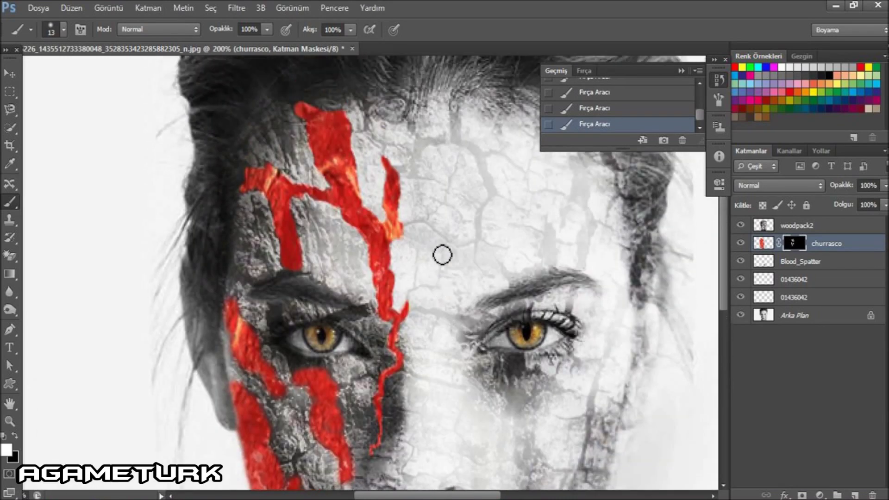
{"action": "scroll", "coordinate": [440, 254], "scroll_direction": "down", "scroll_amount": 3}
{"action": "scroll", "coordinate": [454, 256], "scroll_direction": "down", "scroll_amount": 1}
{"action": "right_click", "coordinate": [9, 291]}
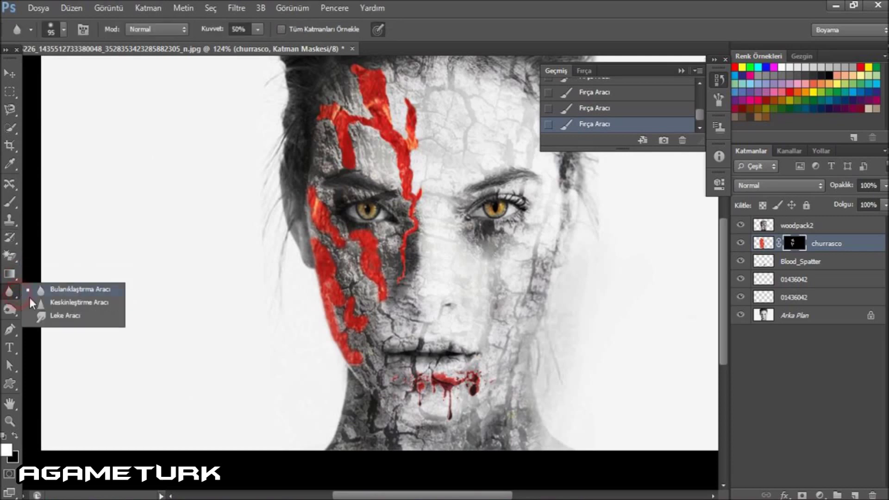
- Lower the churrasco layer opacity to 29% and sharpen detail on the face
{"action": "left_click", "coordinate": [60, 298]}
{"action": "left_click", "coordinate": [762, 242]}
{"action": "left_click_drag", "start_coordinate": [880, 201], "coordinate": [837, 203]}
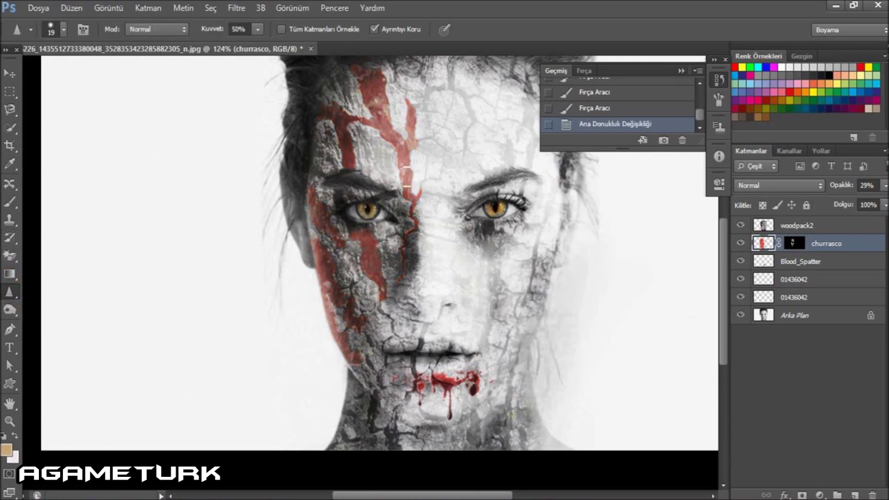
{"action": "mouse_move", "coordinate": [368, 362]}
{"action": "left_mouse_down"}
{"action": "mouse_move", "coordinate": [347, 325]}
{"action": "mouse_move", "coordinate": [466, 247]}
{"action": "left_mouse_up"}
- Transform the Blood_Spatter layer and lower its opacity to 50%
{"action": "left_click", "coordinate": [787, 262]}
{"action": "key", "text": "ctrl+t"}
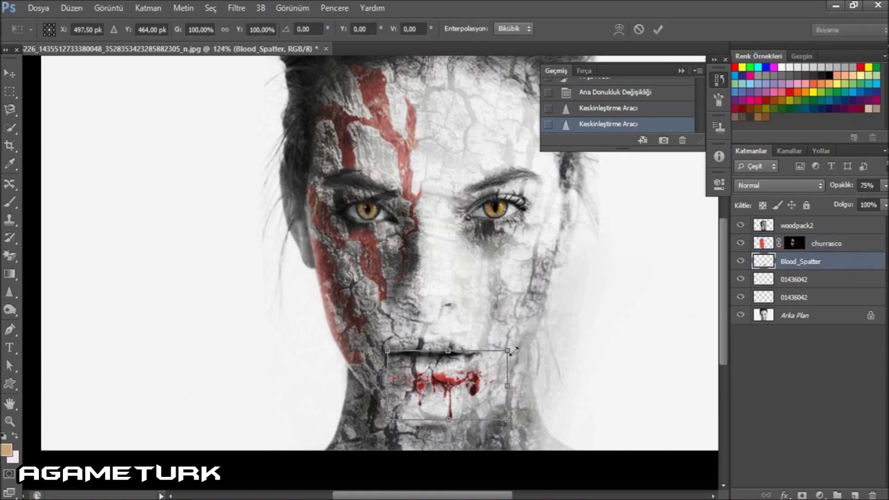
{"action": "key", "text": "Return"}
{"action": "left_click", "coordinate": [885, 185]}
{"action": "left_click_drag", "start_coordinate": [866, 203], "coordinate": [855, 201]}
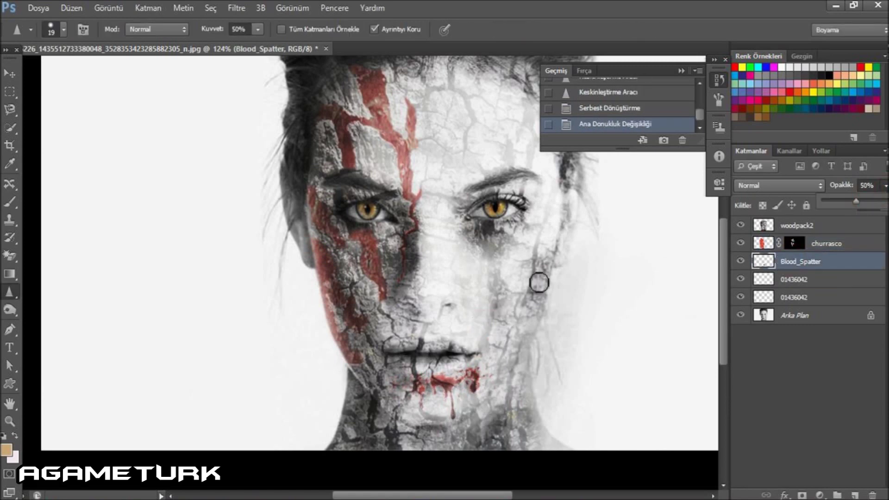
- On the woodpack2 layer, sharpen the bark texture with an 11 px brush
{"action": "left_click", "coordinate": [394, 186], "text": "ctrl"}
{"action": "left_click", "coordinate": [497, 216], "text": "ctrl"}
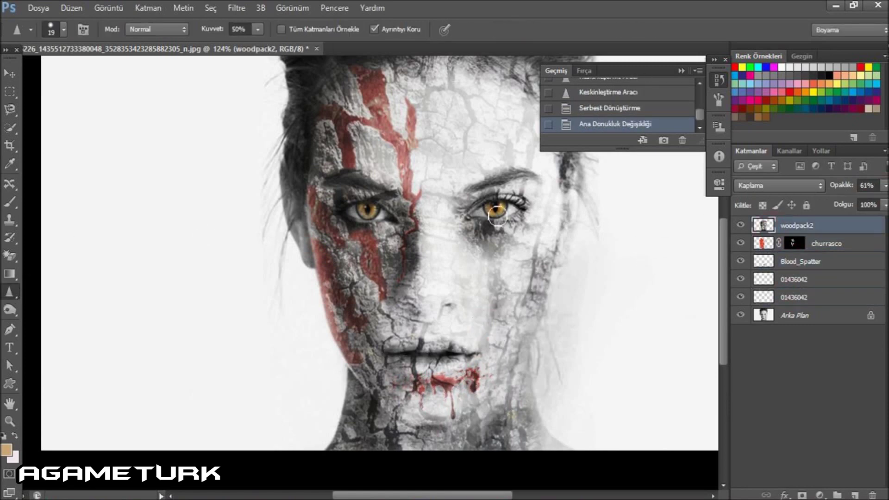
{"action": "right_click", "coordinate": [476, 125]}
{"action": "left_click_drag", "start_coordinate": [482, 141], "coordinate": [472, 141]}
{"action": "key", "text": "Return"}
{"action": "left_click_drag", "start_coordinate": [532, 194], "coordinate": [542, 223]}
{"action": "left_click_drag", "start_coordinate": [542, 218], "coordinate": [550, 237]}
{"action": "left_click_drag", "start_coordinate": [537, 270], "coordinate": [503, 322]}
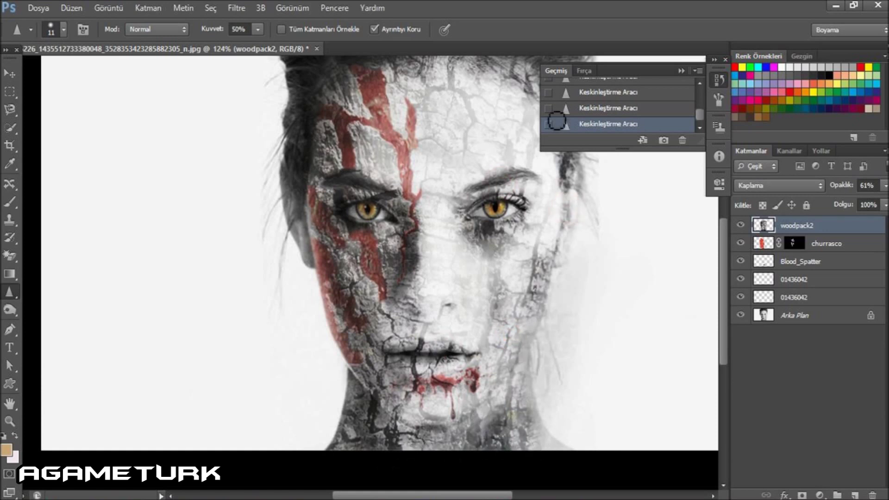
{"action": "right_click", "coordinate": [10, 310]}
{"action": "left_click", "coordinate": [46, 324]}
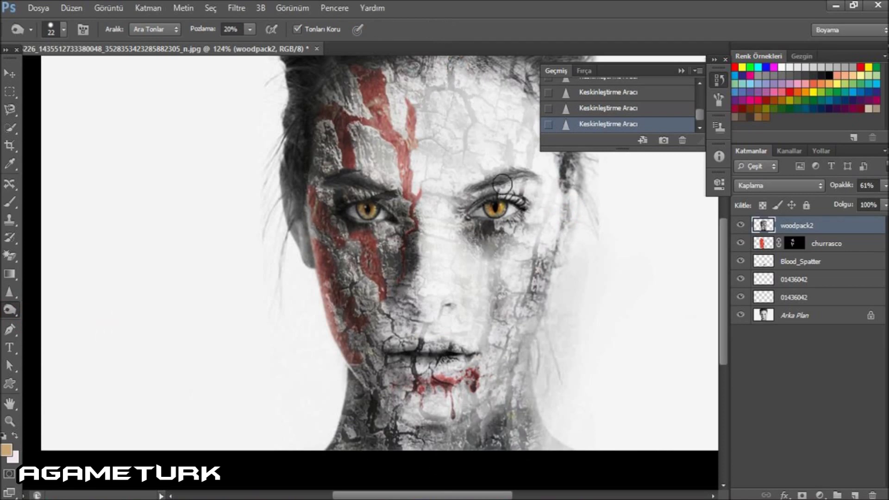
- Burn the face and neck on the Arka Plan layer with a 98 px brush
{"action": "left_click", "coordinate": [535, 189]}
{"action": "scroll", "coordinate": [528, 220], "scroll_direction": "down", "scroll_amount": 2}
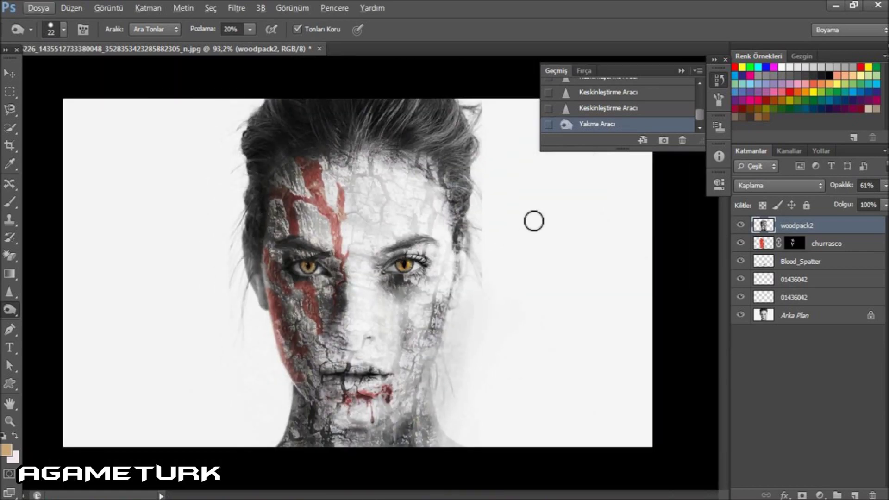
{"action": "left_click", "coordinate": [765, 315]}
{"action": "right_click", "coordinate": [244, 198]}
{"action": "type", "text": "98"}
{"action": "key", "text": "Return"}
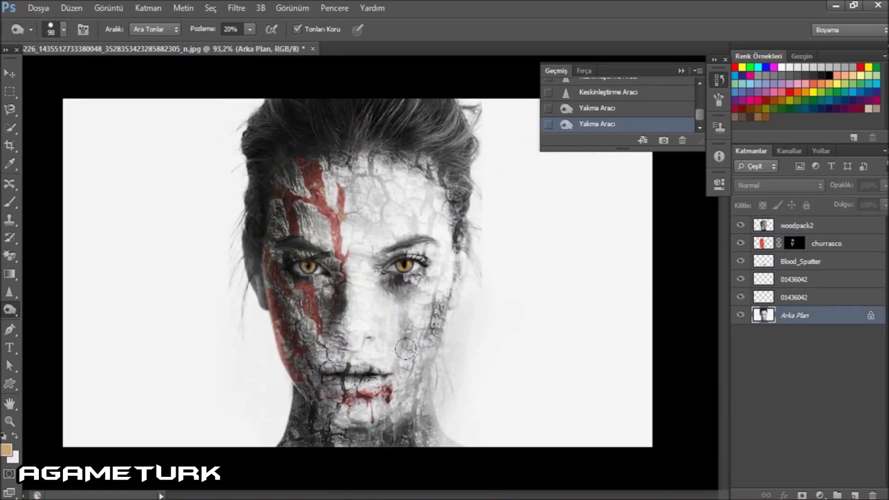
{"action": "left_click_drag", "start_coordinate": [352, 319], "coordinate": [416, 189]}
{"action": "left_click_drag", "start_coordinate": [371, 153], "coordinate": [453, 277]}
{"action": "left_click_drag", "start_coordinate": [445, 116], "coordinate": [324, 148]}
{"action": "left_click_drag", "start_coordinate": [324, 426], "coordinate": [440, 352]}
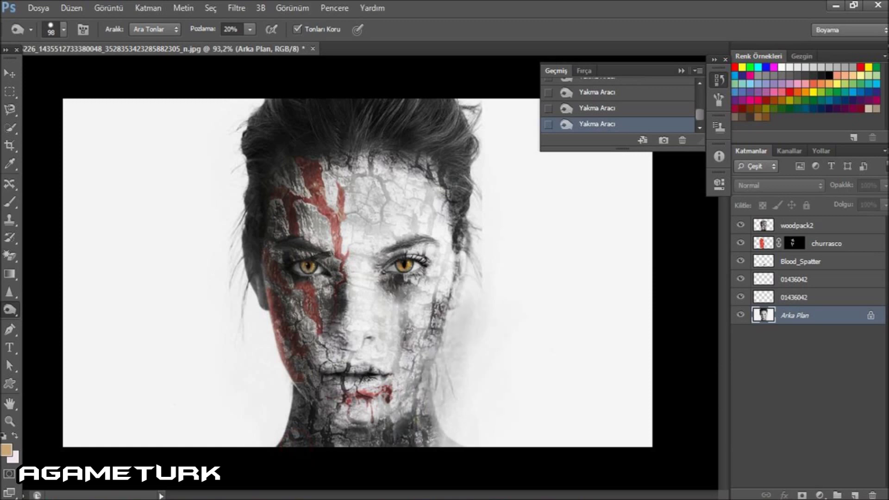
- Pick the Sponge tool, then drag a gradient to brighten the right side
{"action": "right_click", "coordinate": [10, 309]}
{"action": "left_click", "coordinate": [51, 338]}
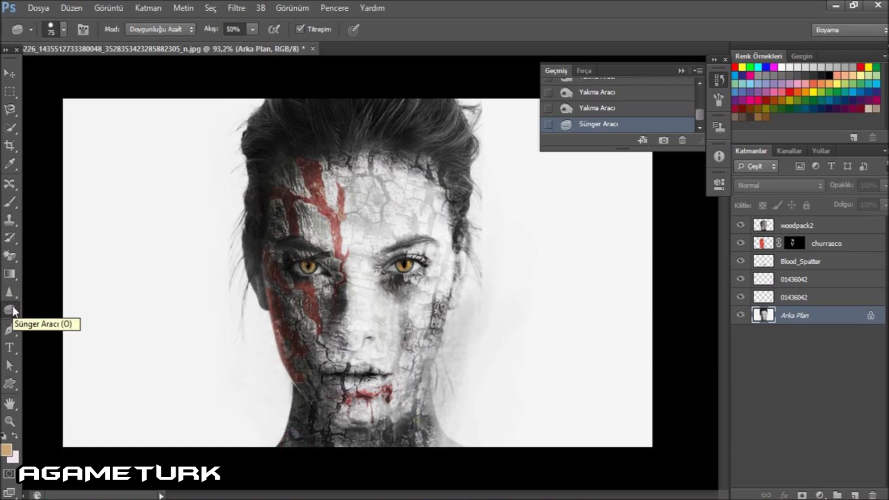
{"action": "left_click", "coordinate": [9, 273]}
{"action": "mouse_move", "coordinate": [361, 310]}
{"action": "left_mouse_down"}
{"action": "mouse_move", "coordinate": [479, 310]}
{"action": "mouse_move", "coordinate": [250, 307]}
{"action": "left_mouse_up"}
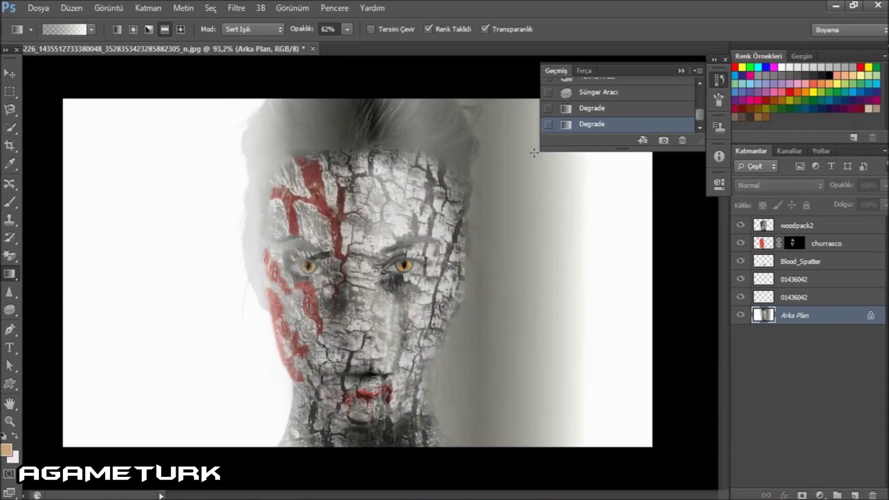
- Undo the gradient and erase a patch beside the right side of the face
{"action": "key", "text": "ctrl+alt+z"}
{"action": "key", "text": "ctrl+alt+z"}
{"action": "left_click", "coordinate": [10, 256]}
{"action": "left_click_drag", "start_coordinate": [514, 407], "coordinate": [496, 304]}
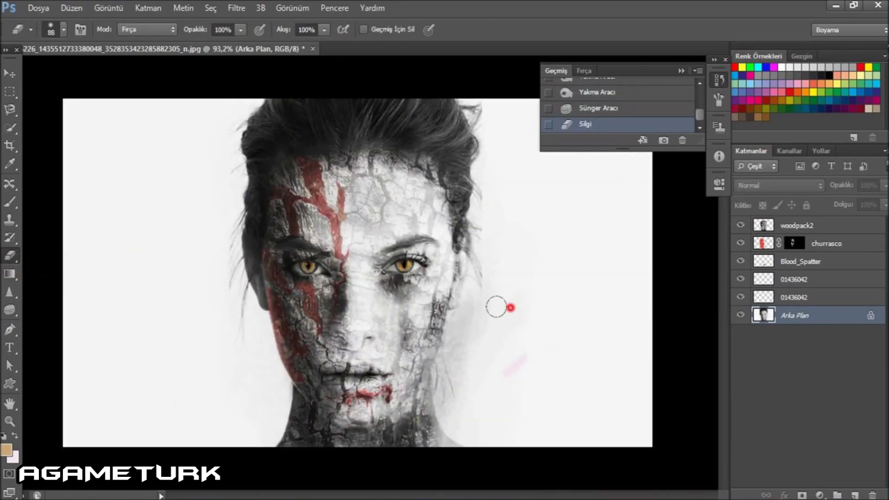
{"action": "left_click", "coordinate": [450, 353]}
- Burn the hair, part of the face and the face's left edge darker
{"action": "right_click", "coordinate": [9, 310]}
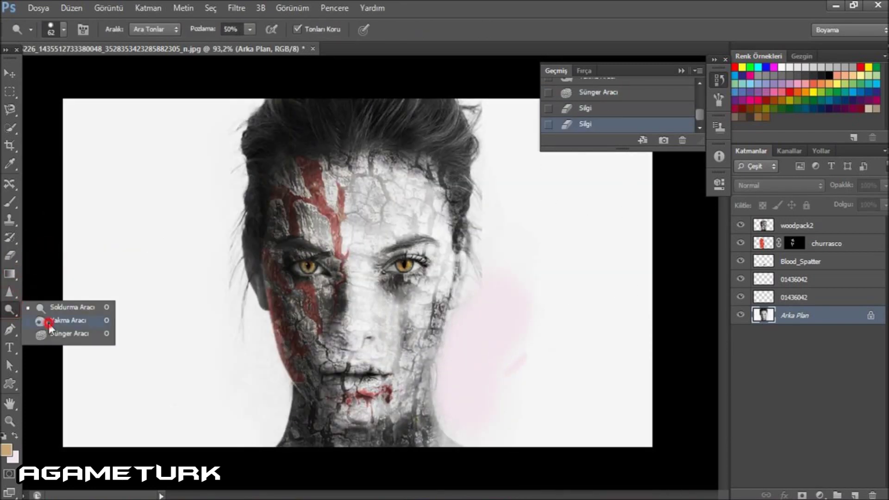
{"action": "left_click", "coordinate": [36, 322]}
{"action": "left_click_drag", "start_coordinate": [463, 176], "coordinate": [456, 106]}
{"action": "left_click_drag", "start_coordinate": [238, 95], "coordinate": [264, 142]}
{"action": "left_click_drag", "start_coordinate": [234, 238], "coordinate": [234, 280]}
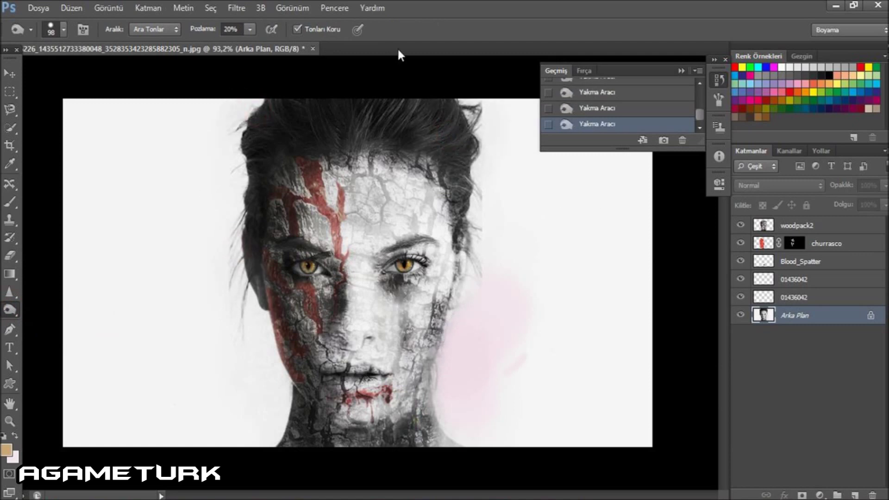
- Dodge around the eyes, then revert the lightening strokes
{"action": "right_click", "coordinate": [10, 310]}
{"action": "left_click", "coordinate": [36, 311]}
{"action": "right_click", "coordinate": [318, 247]}
{"action": "left_click_drag", "start_coordinate": [296, 266], "coordinate": [325, 268]}
{"action": "mouse_move", "coordinate": [389, 264]}
{"action": "left_mouse_down"}
{"action": "mouse_move", "coordinate": [426, 266]}
{"action": "mouse_move", "coordinate": [416, 296]}
{"action": "mouse_move", "coordinate": [444, 319]}
{"action": "mouse_move", "coordinate": [428, 227]}
{"action": "left_mouse_up"}
{"action": "left_click", "coordinate": [600, 111]}
{"action": "right_click", "coordinate": [401, 284]}
- Burn the lower cheek and chin darker
{"action": "right_click", "coordinate": [9, 309]}
{"action": "left_click", "coordinate": [74, 322]}
{"action": "left_click_drag", "start_coordinate": [445, 324], "coordinate": [407, 389]}
{"action": "left_click_drag", "start_coordinate": [324, 398], "coordinate": [416, 403]}
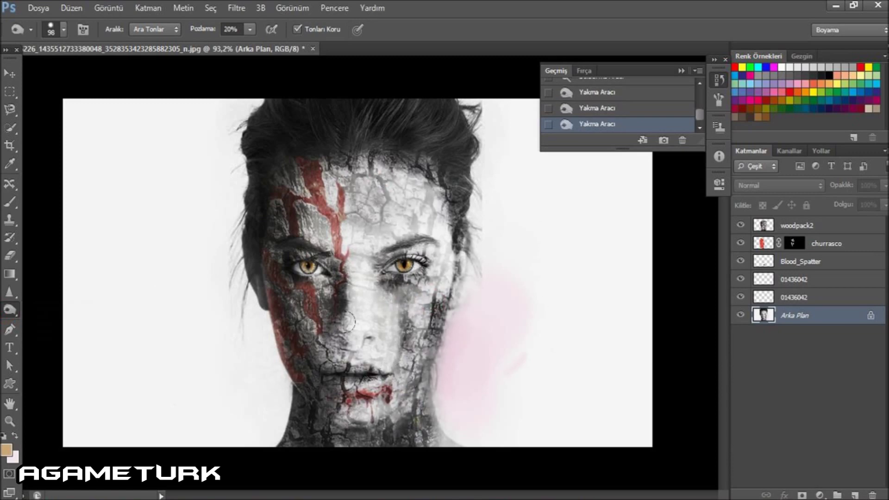